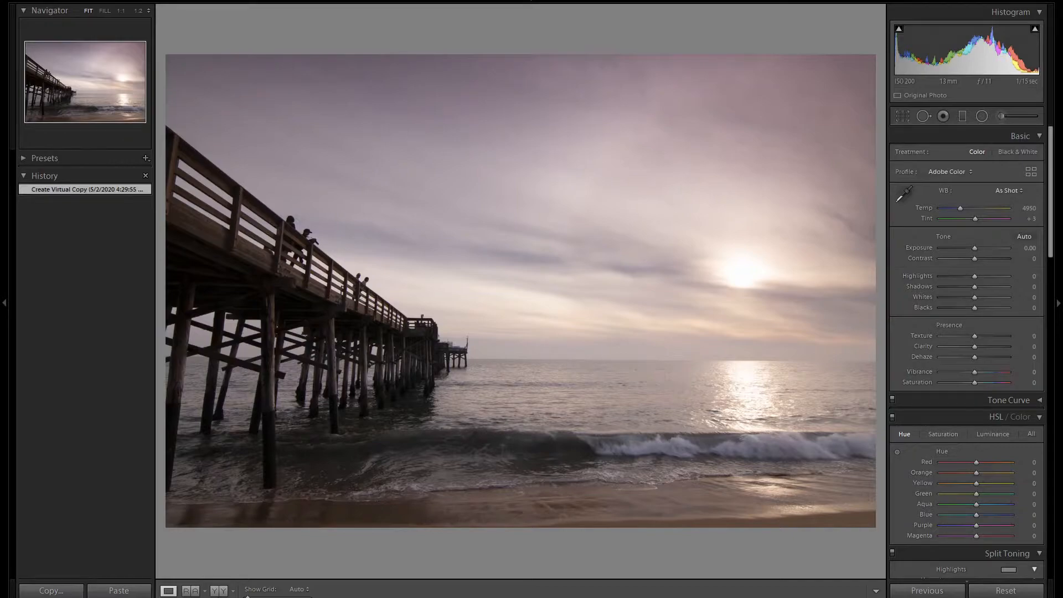
Straighten the horizon with Constrain Crop enabled and the transform Rotate value set to -0.4
{"action": "scroll", "coordinate": [998, 430], "scroll_direction": "down", "scroll_amount": 10}
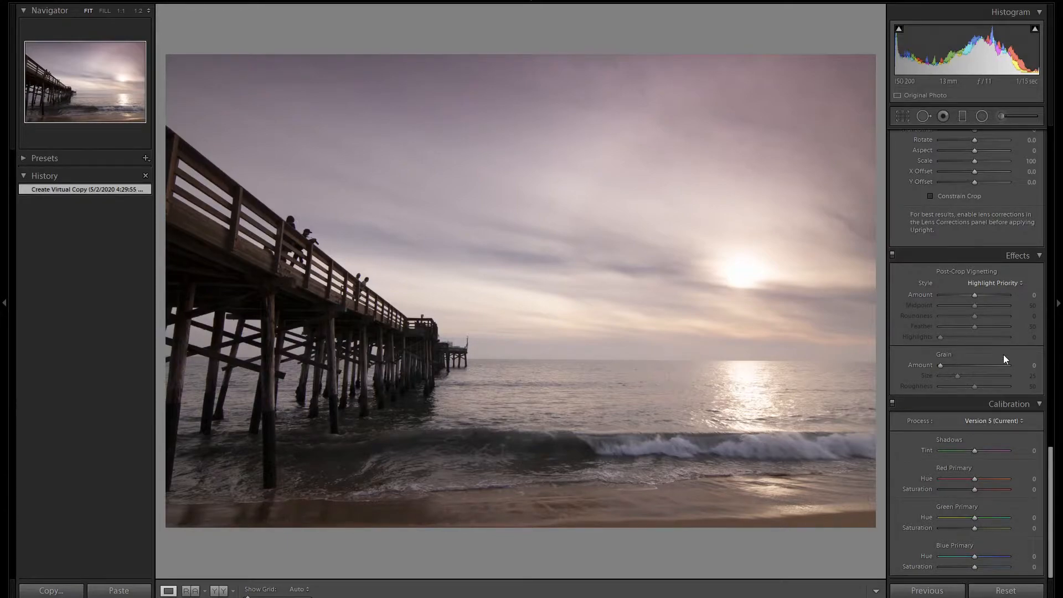
{"action": "scroll", "coordinate": [1003, 358], "scroll_direction": "up", "scroll_amount": 2}
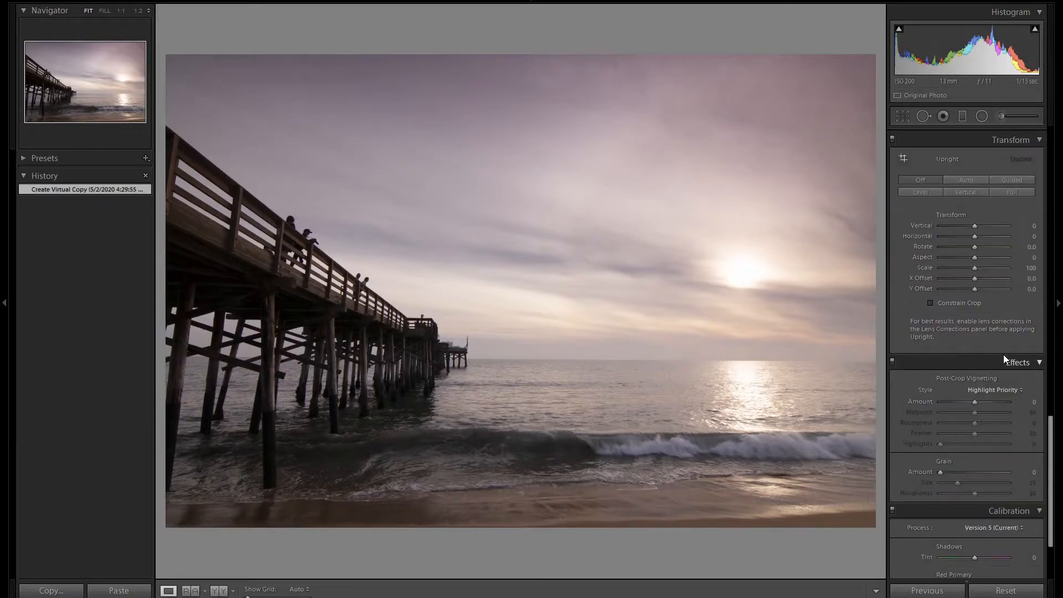
{"action": "left_click", "coordinate": [972, 307]}
{"action": "left_click", "coordinate": [702, 363]}
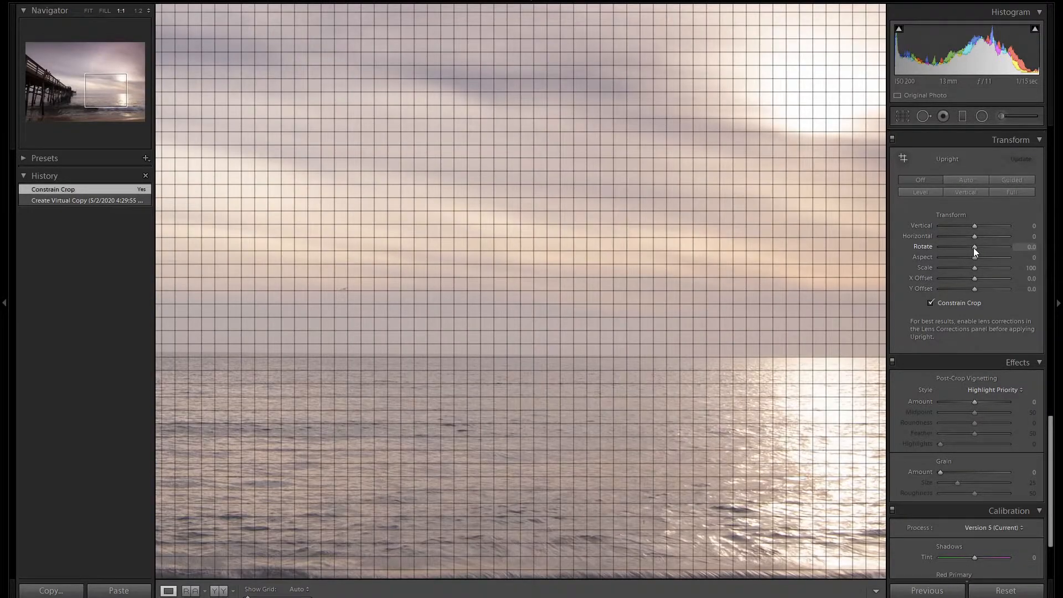
{"action": "left_click_drag", "start_coordinate": [972, 247], "coordinate": [973, 247]}
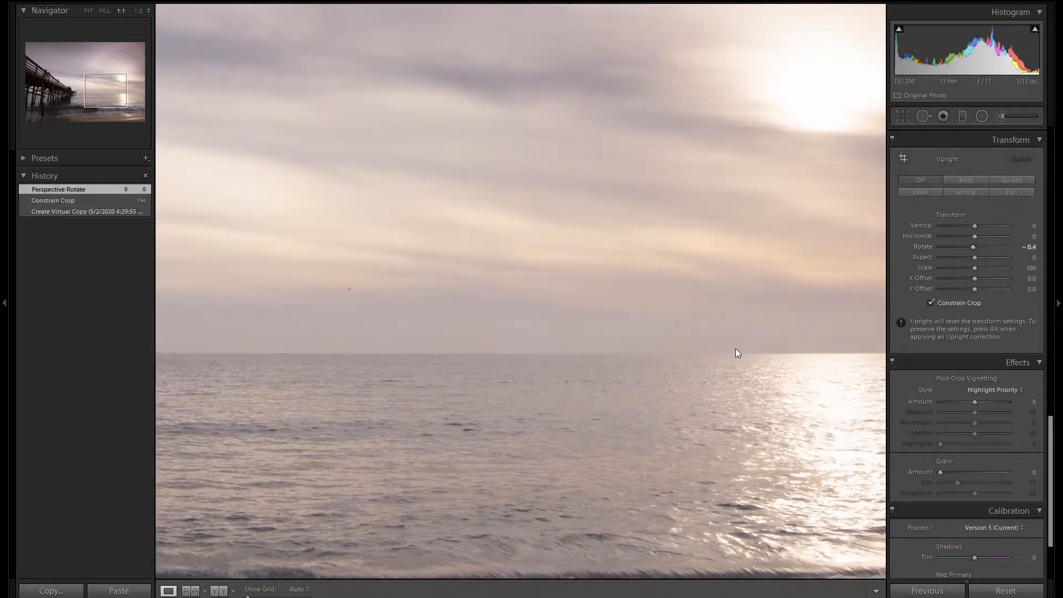
{"action": "left_click", "coordinate": [734, 351]}
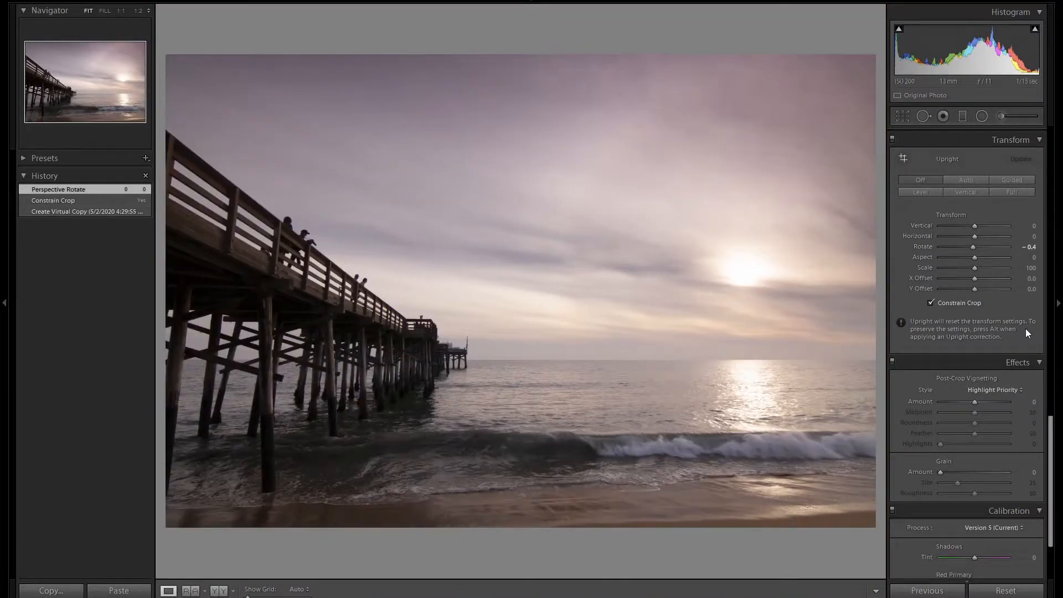
Enable the lens profile corrections and chromatic aberration removal for the pier photo
{"action": "scroll", "coordinate": [1025, 328], "scroll_direction": "up", "scroll_amount": 6}
{"action": "left_click", "coordinate": [955, 301]}
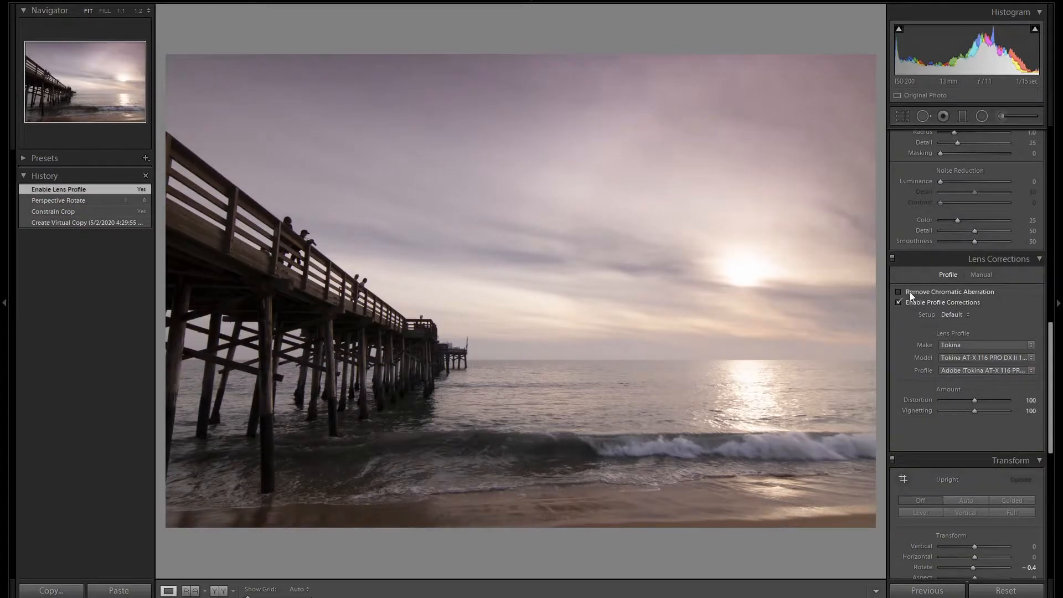
{"action": "left_click", "coordinate": [934, 292]}
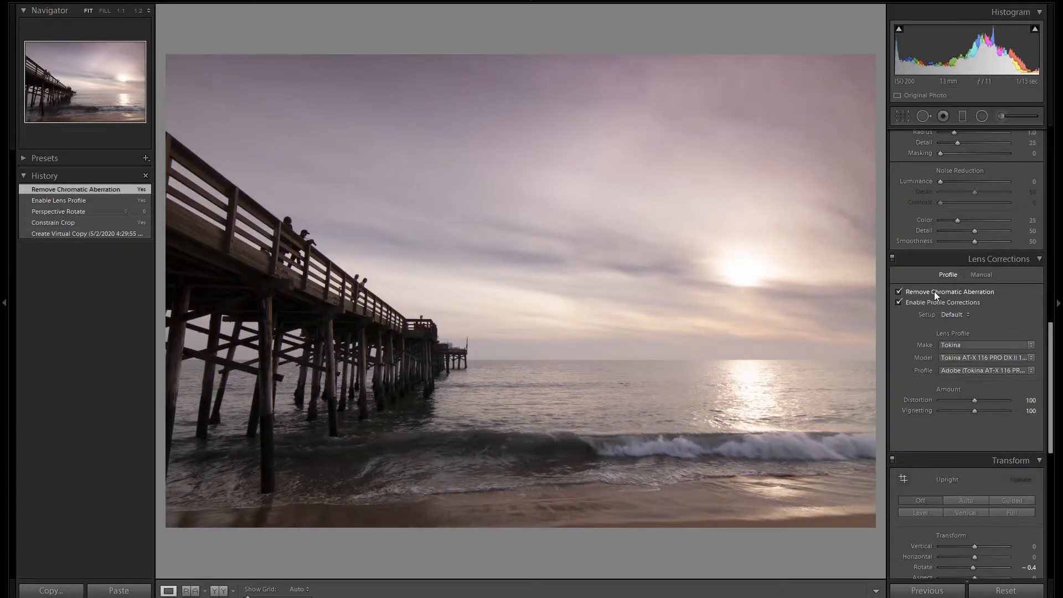
Set the sharpening Amount to 100 and its Masking to 55, using the mask preview
{"action": "scroll", "coordinate": [934, 291], "scroll_direction": "up", "scroll_amount": 5}
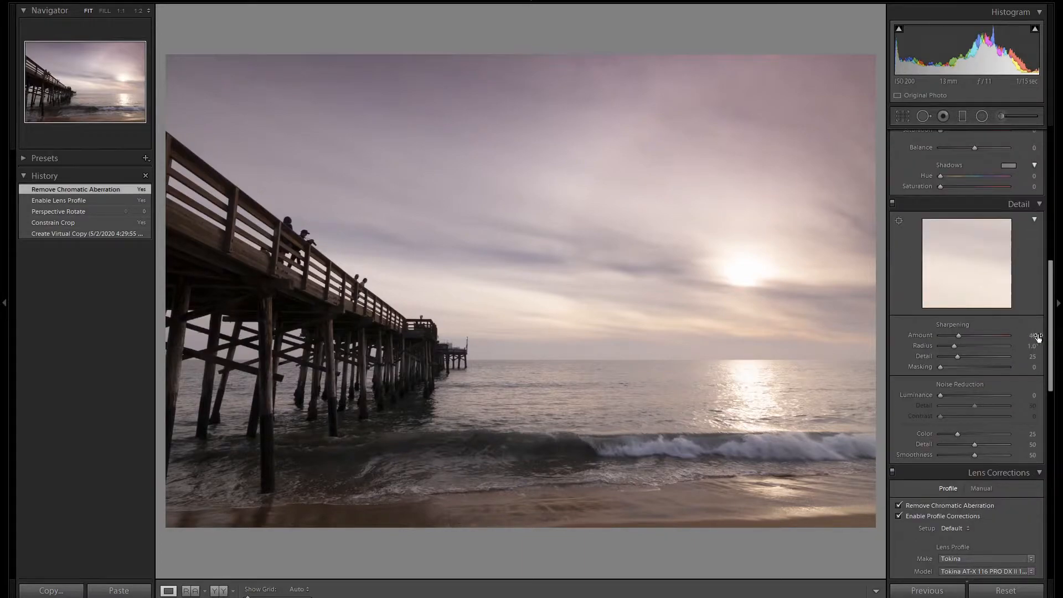
{"action": "type", "text": "100"}
{"action": "key", "text": "Return"}
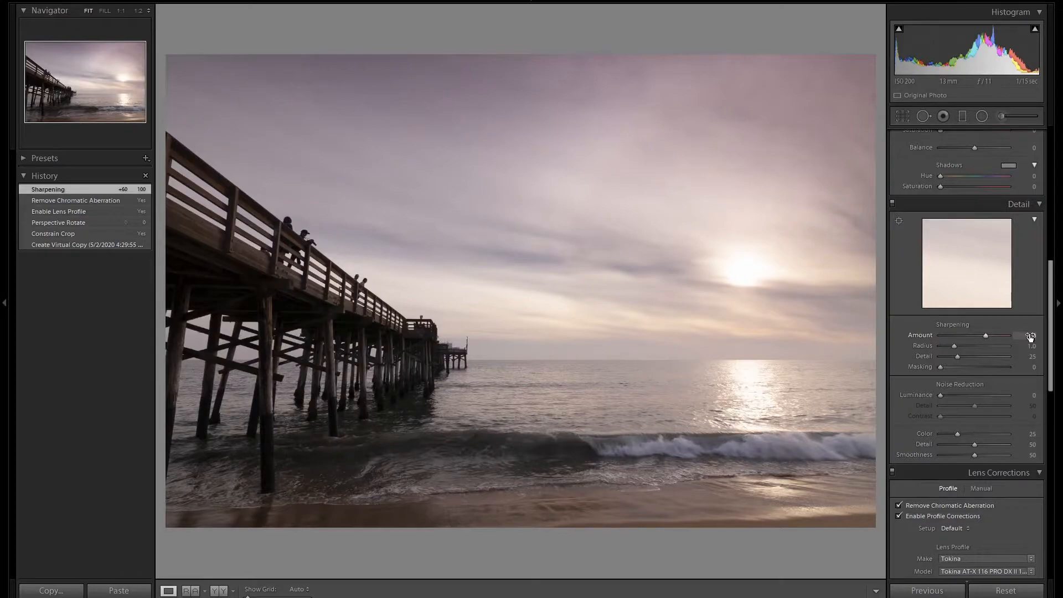
{"action": "key", "text": "alt"}
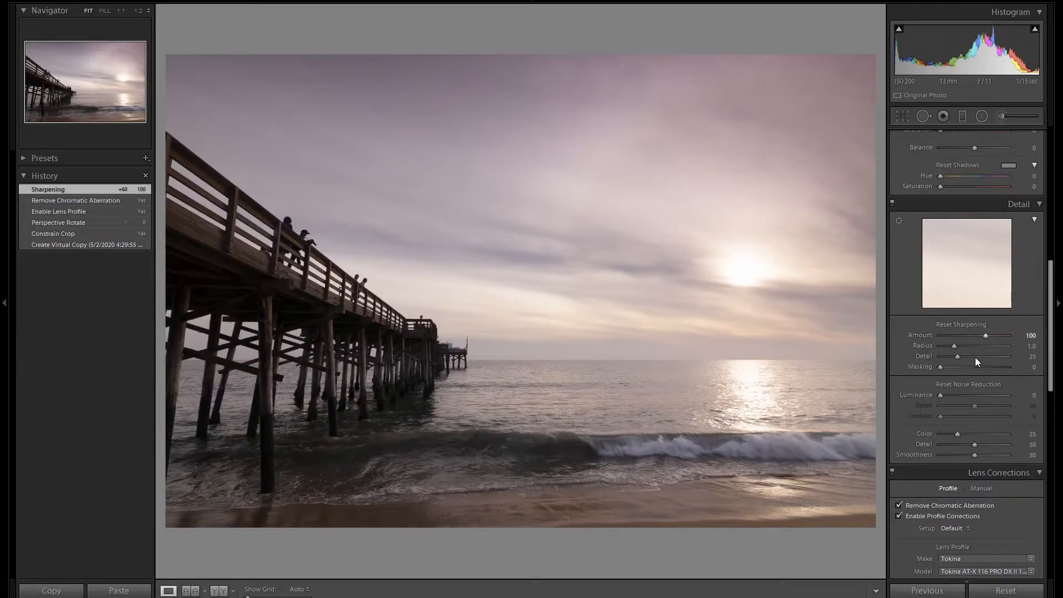
{"action": "left_click", "coordinate": [940, 368], "text": "alt"}
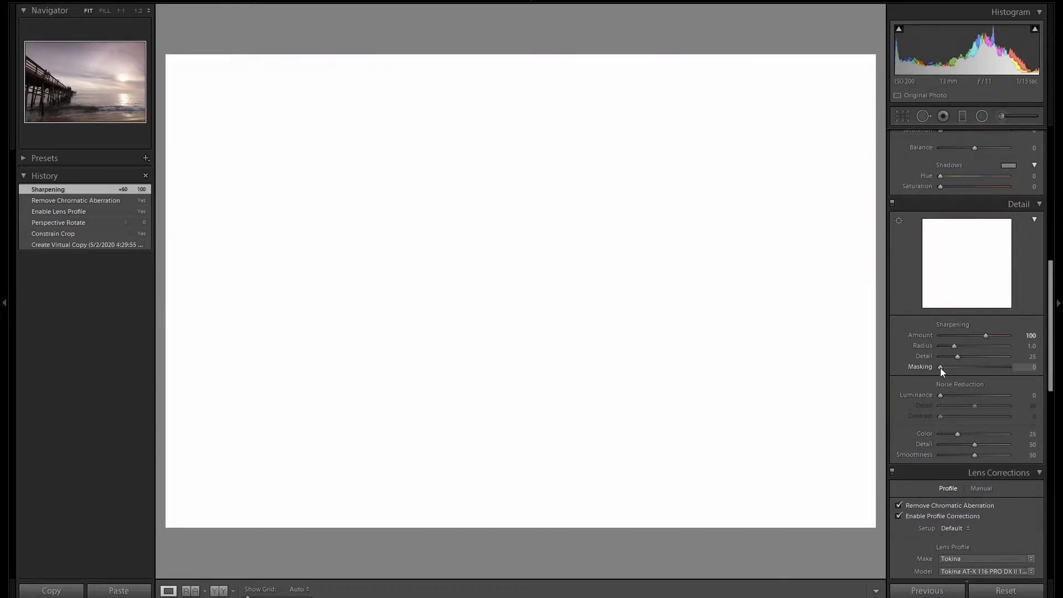
{"action": "mouse_move", "coordinate": [939, 367]}
{"action": "left_mouse_down"}
{"action": "mouse_move", "coordinate": [979, 367]}
{"action": "mouse_move", "coordinate": [941, 367]}
{"action": "left_mouse_up"}
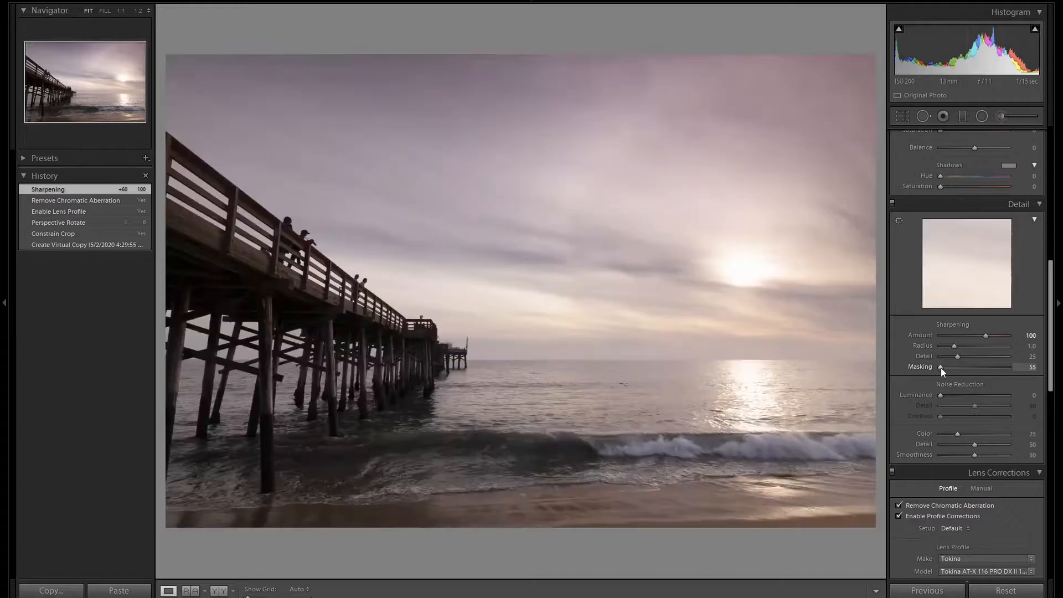
Set the basic tone Highlights to -100 and Shadows to +100
{"action": "scroll", "coordinate": [963, 376], "scroll_direction": "up", "scroll_amount": 6}
{"action": "scroll", "coordinate": [978, 369], "scroll_direction": "up", "scroll_amount": 5}
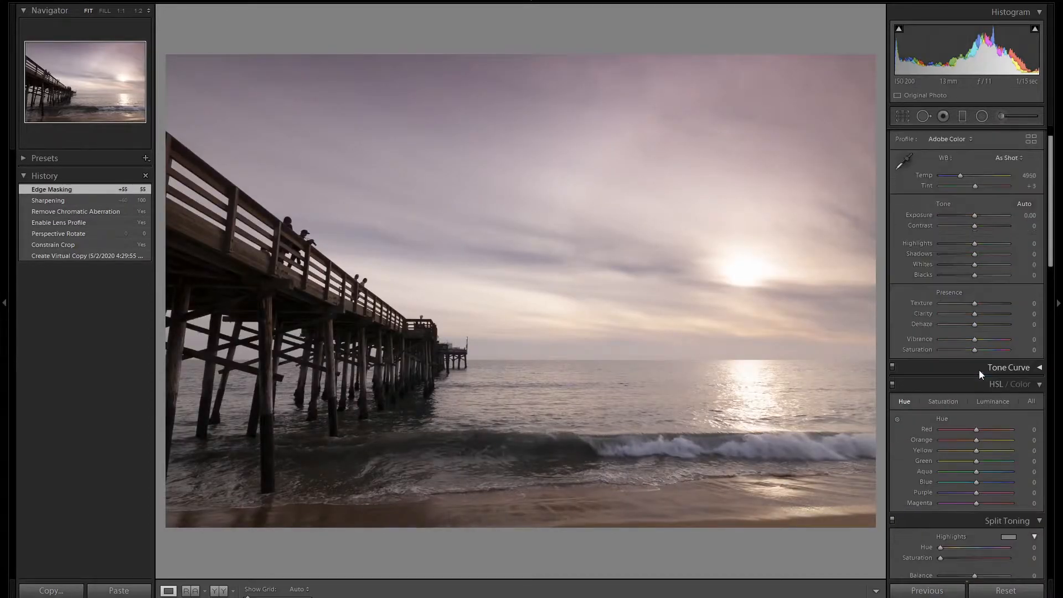
{"action": "left_click_drag", "start_coordinate": [975, 275], "coordinate": [1014, 282]}
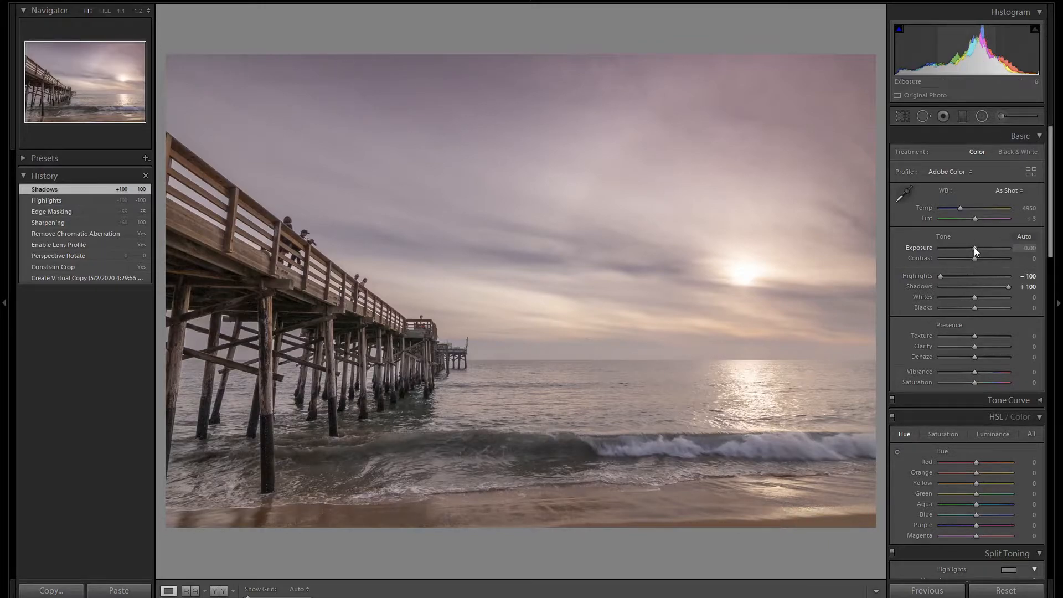
Raise the photo's Exposure to +0.40 and its Contrast to +10
{"action": "key", "text": "Up"}
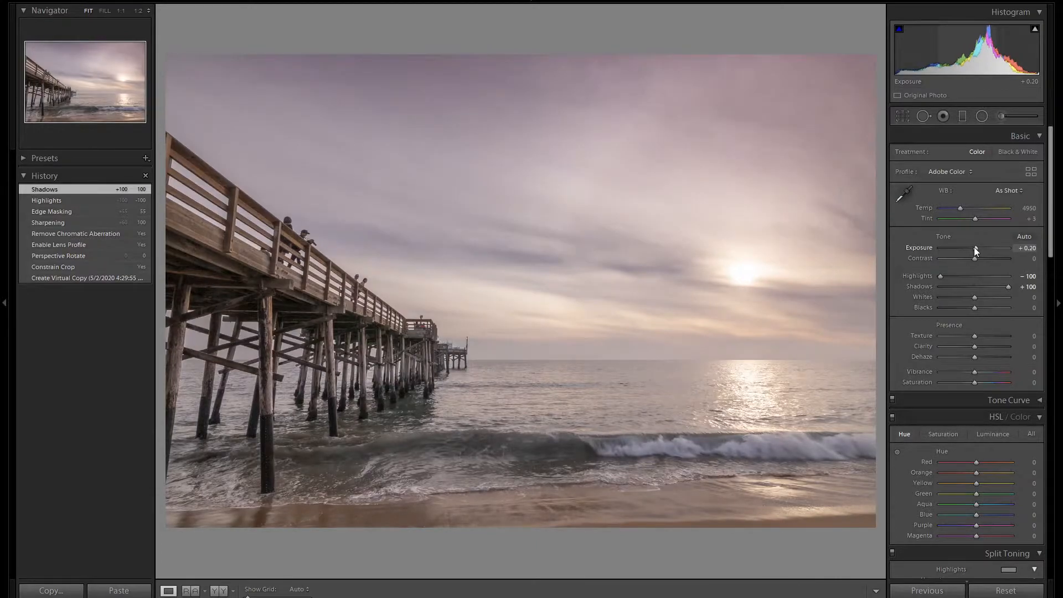
{"action": "key", "text": "Up"}
{"action": "key", "text": "Up"}
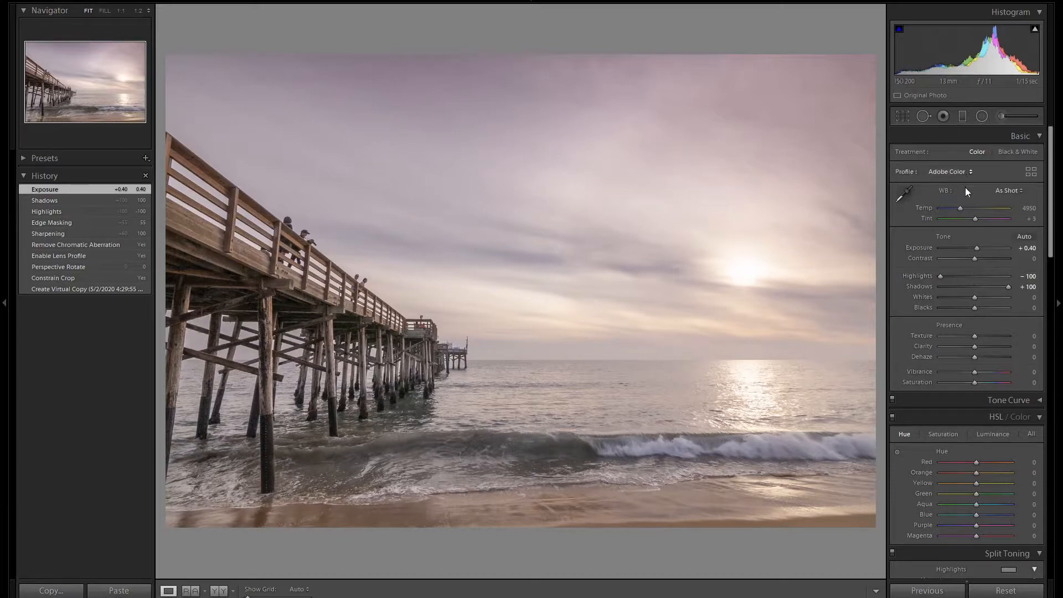
{"action": "left_click", "coordinate": [977, 258]}
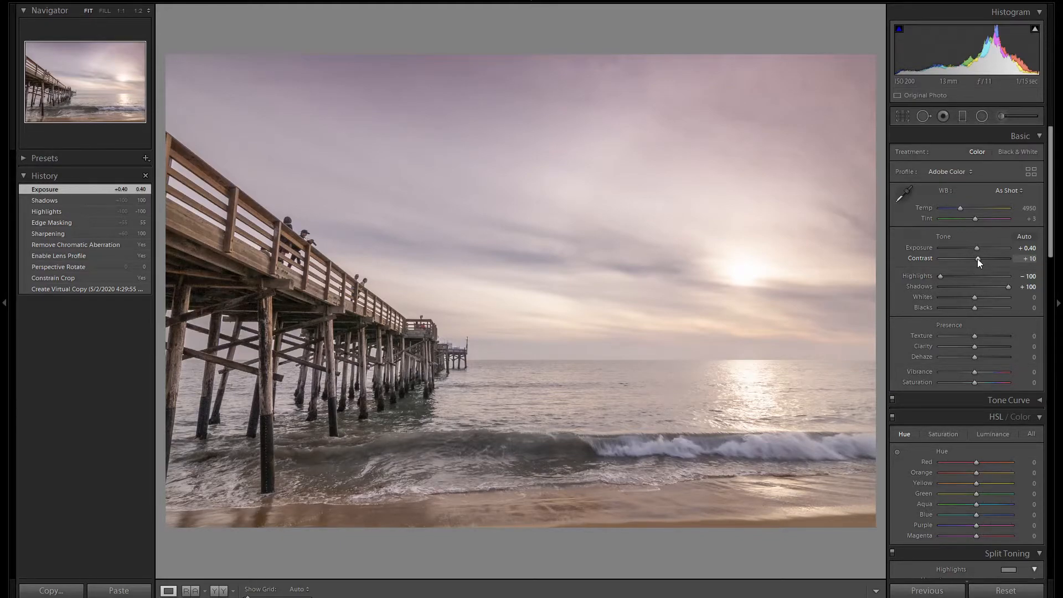
Darken the warm tones by setting the HSL luminance of Orange to -15 and Yellow to -20
{"action": "scroll", "coordinate": [1011, 307], "scroll_direction": "down", "scroll_amount": 4}
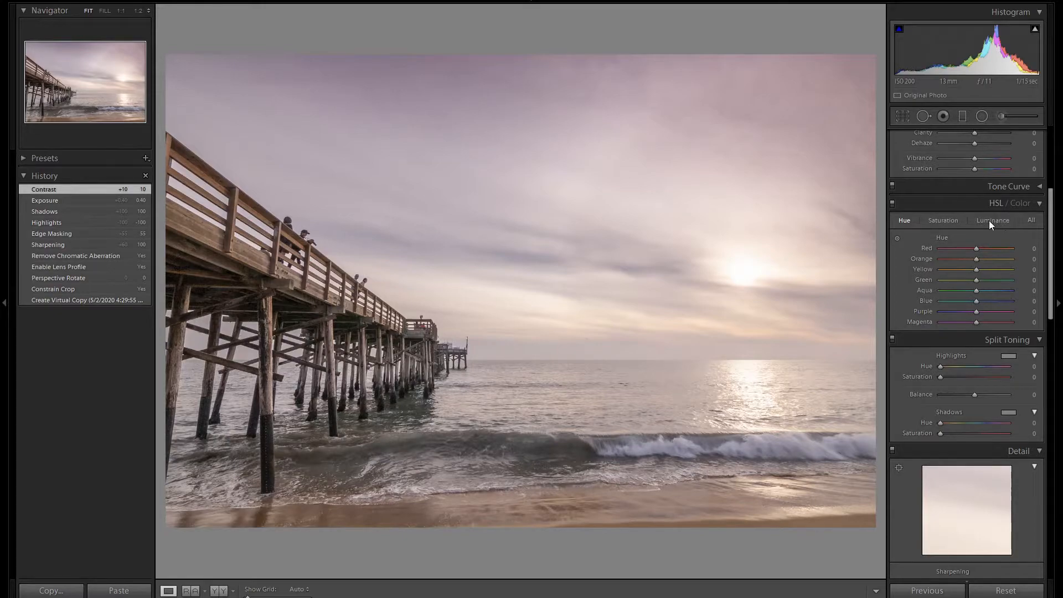
{"action": "left_click", "coordinate": [989, 220]}
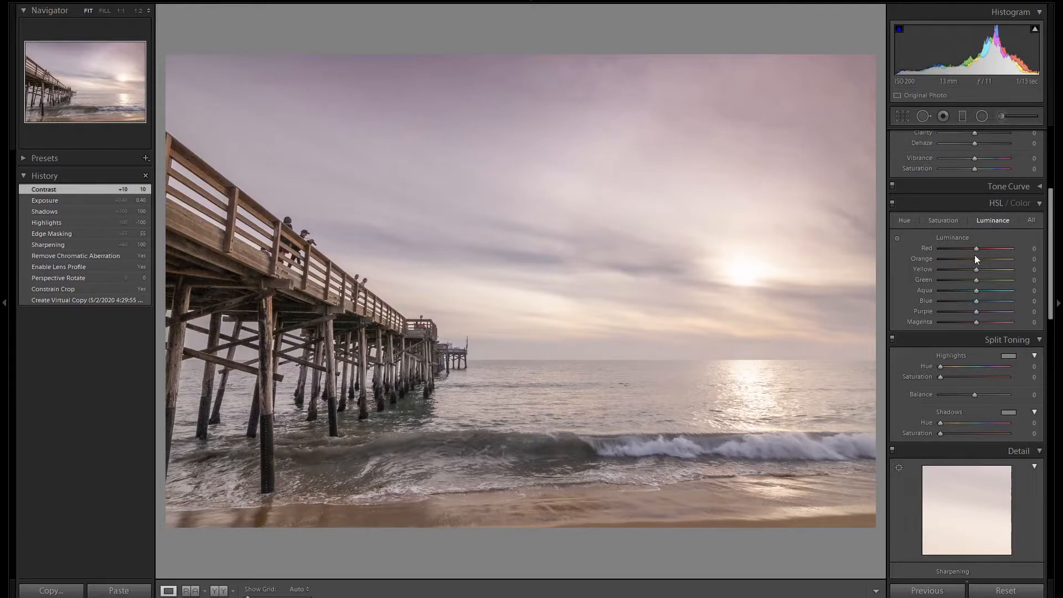
{"action": "key", "text": "Down"}
{"action": "key", "text": "Down"}
{"action": "key", "text": "Down"}
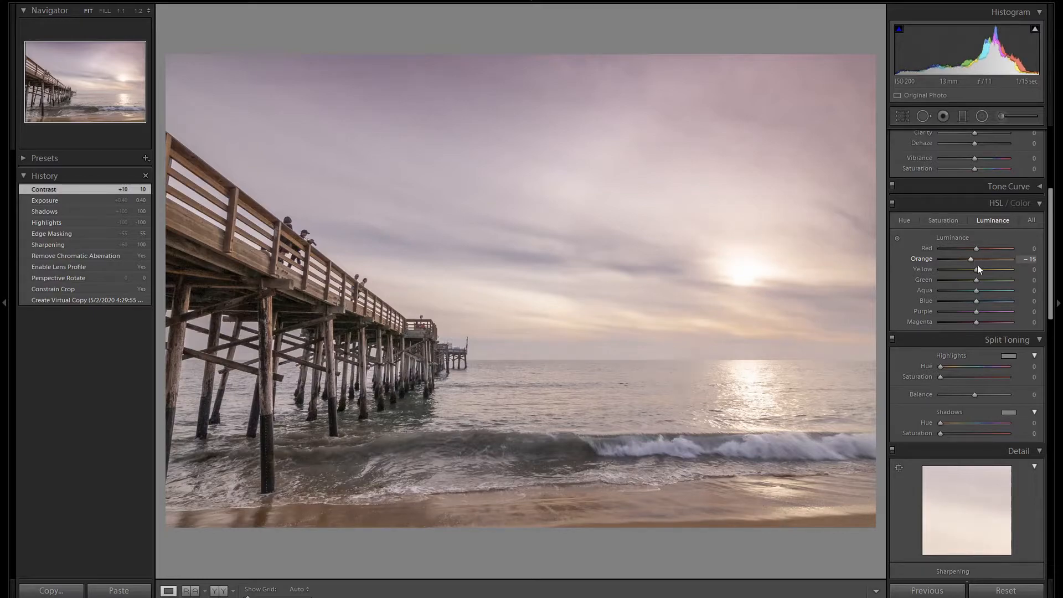
{"action": "key", "text": "Down"}
{"action": "key", "text": "Down"}
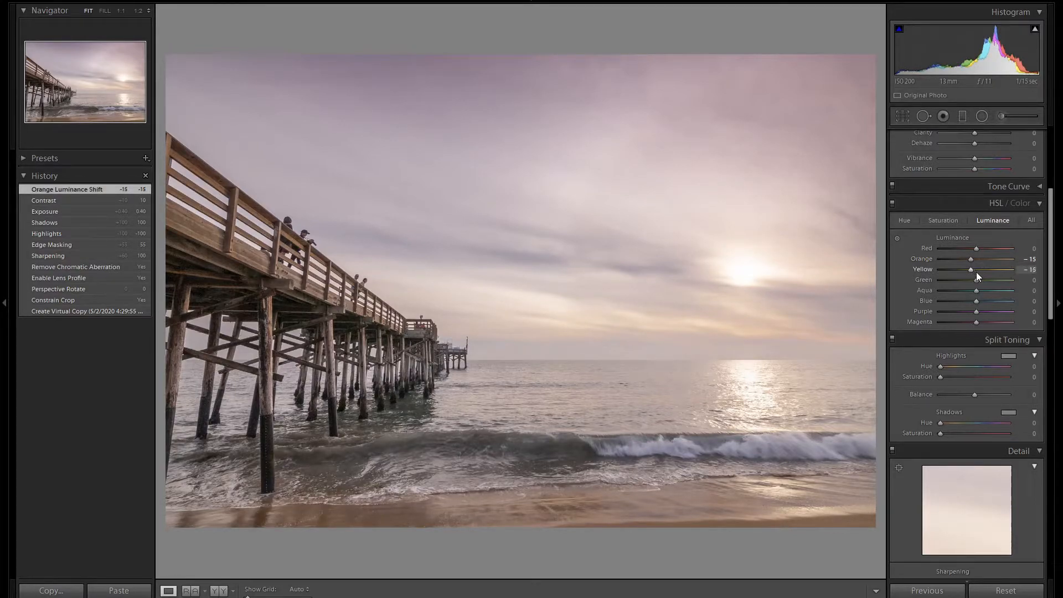
{"action": "key", "text": "Up"}
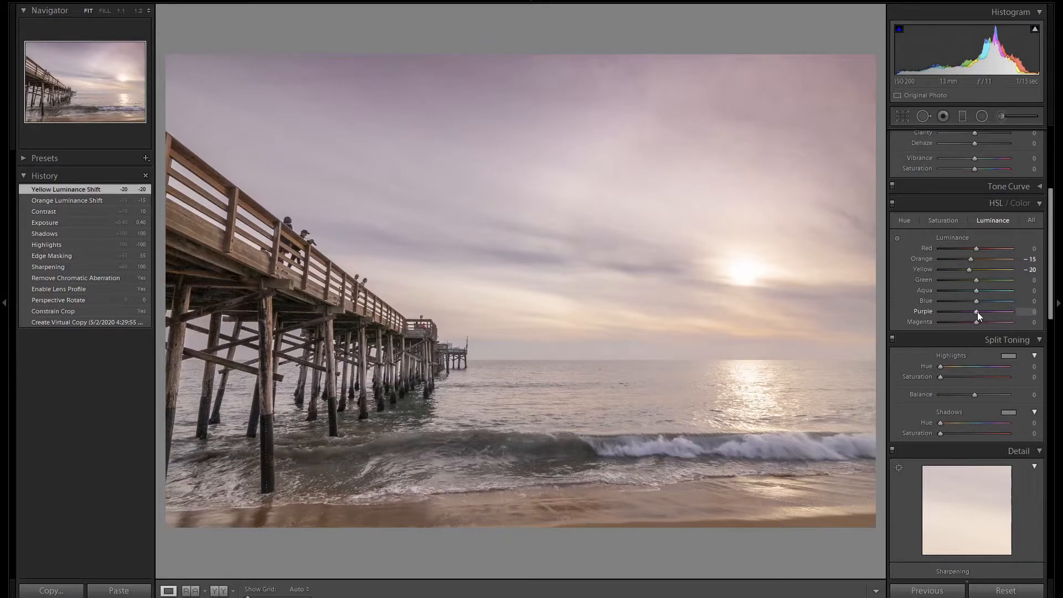
Set the HSL luminance of Purple and Magenta to -10 and Red to -5
{"action": "key", "text": "Down"}
{"action": "key", "text": "Down"}
{"action": "key", "text": "Down"}
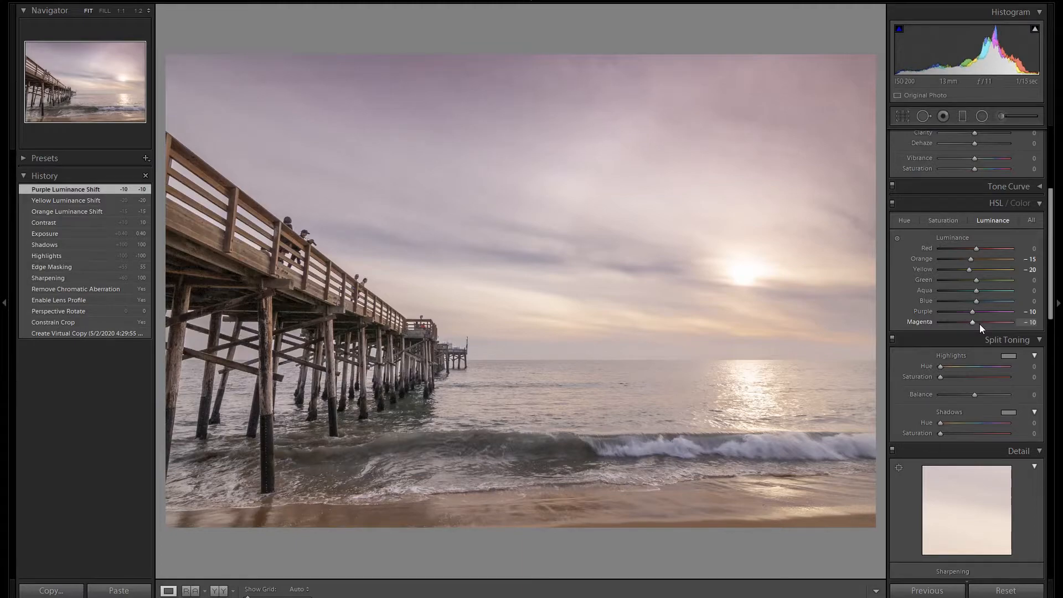
{"action": "key", "text": "Down"}
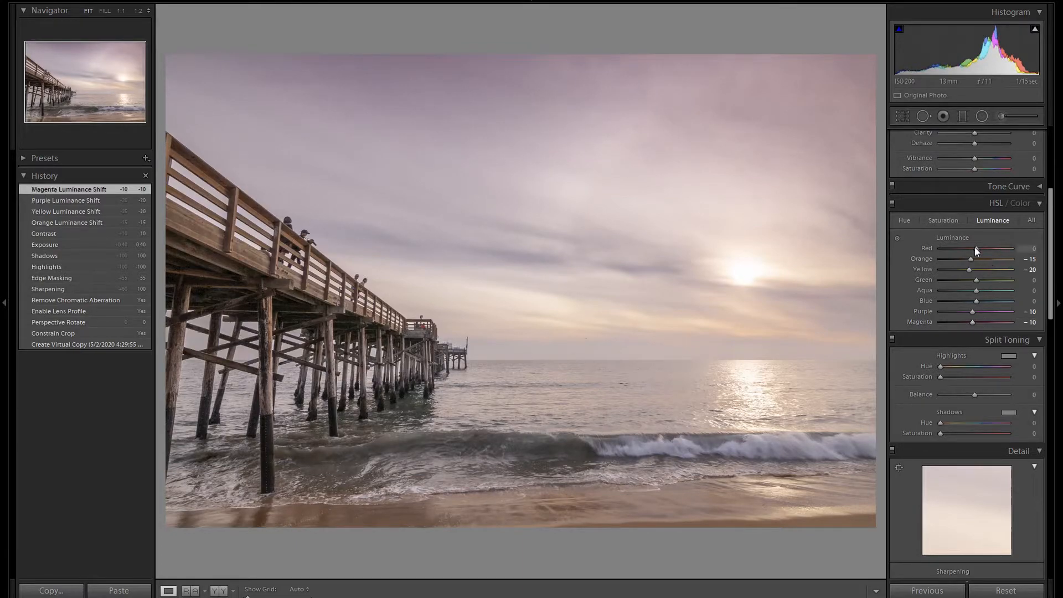
Boost the warm colors by setting HSL saturation to +15 for Red, +45 for Orange and +25 for Yellow
{"action": "left_click", "coordinate": [952, 220]}
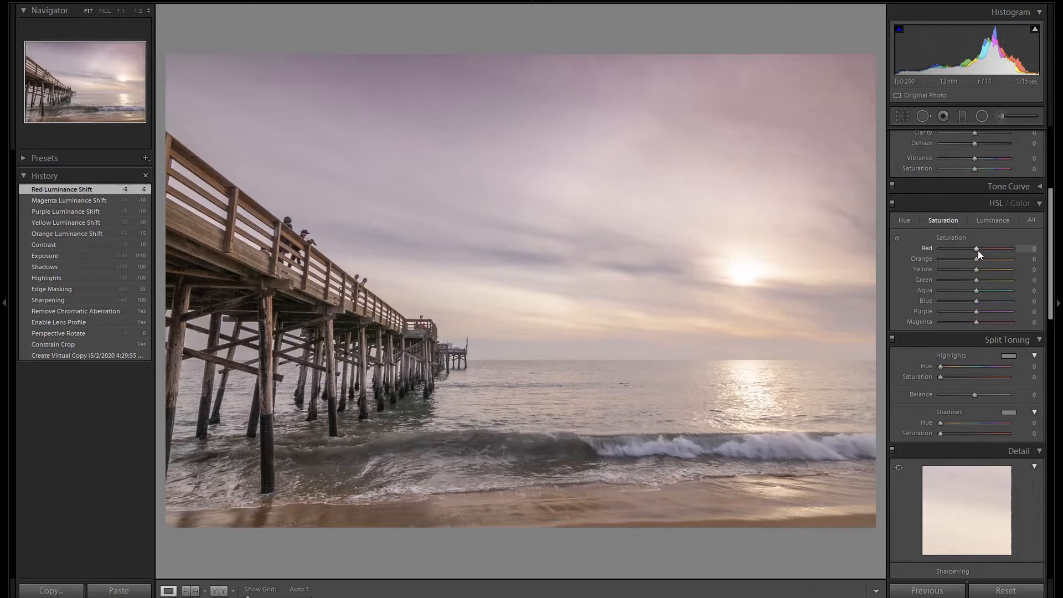
{"action": "key", "text": "Up"}
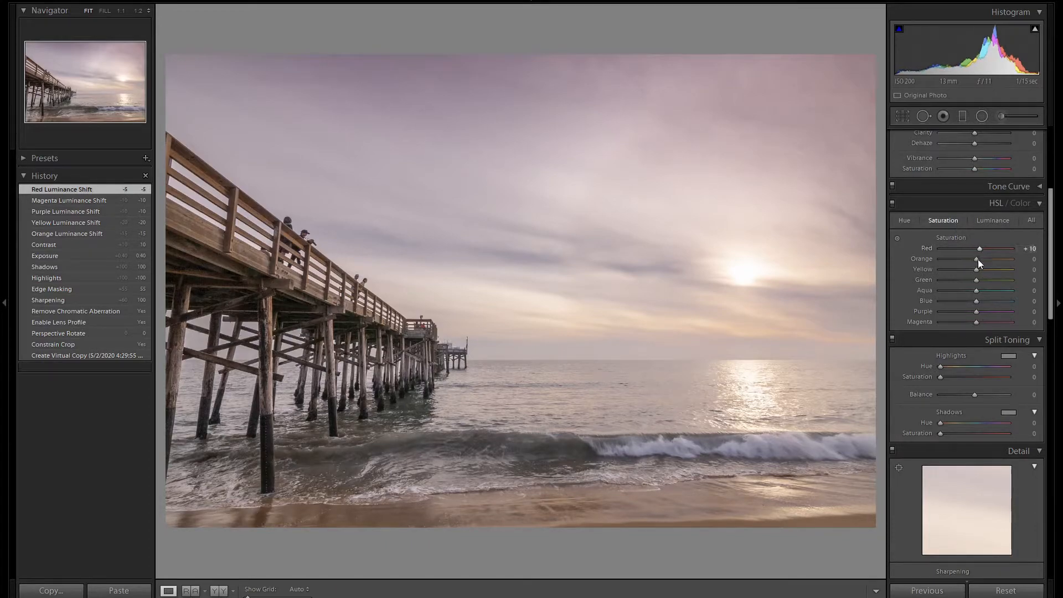
{"action": "key", "text": "Up"}
{"action": "key", "text": "Up"}
{"action": "key", "text": "Up"}
{"action": "key", "text": "Up"}
{"action": "key", "text": "Up"}
{"action": "key", "text": "Up"}
{"action": "key", "text": "Up"}
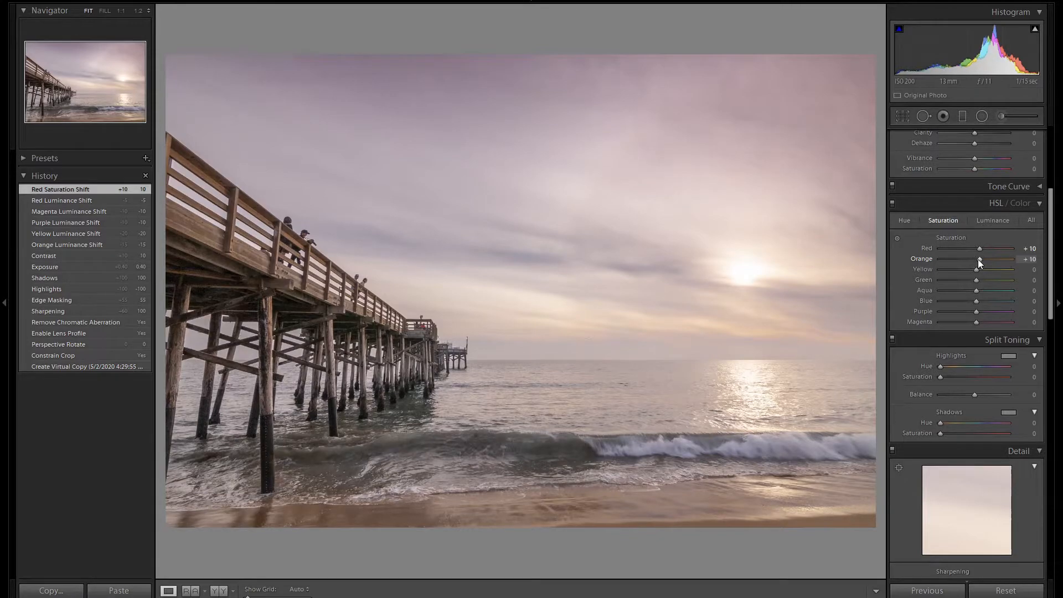
{"action": "key", "text": "Up"}
{"action": "key", "text": "Up"}
{"action": "key", "text": "Up"}
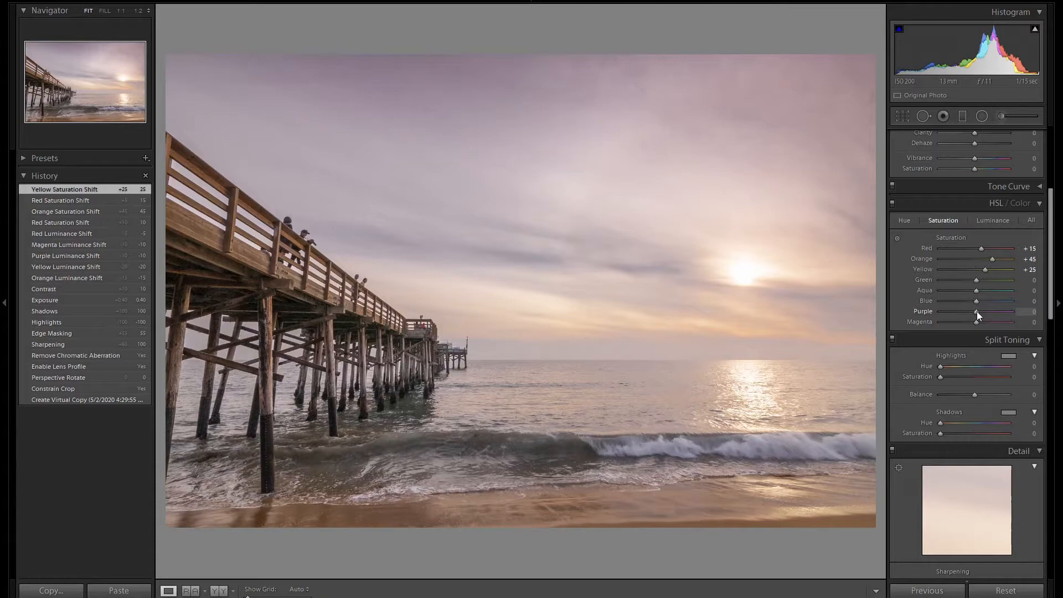
Set the HSL saturation of Purple to +10 and Magenta to +15
{"action": "key", "text": "Up"}
{"action": "key", "text": "Up"}
{"action": "key", "text": "Up"}
{"action": "key", "text": "Up"}
{"action": "key", "text": "Up"}
{"action": "key", "text": "Up"}
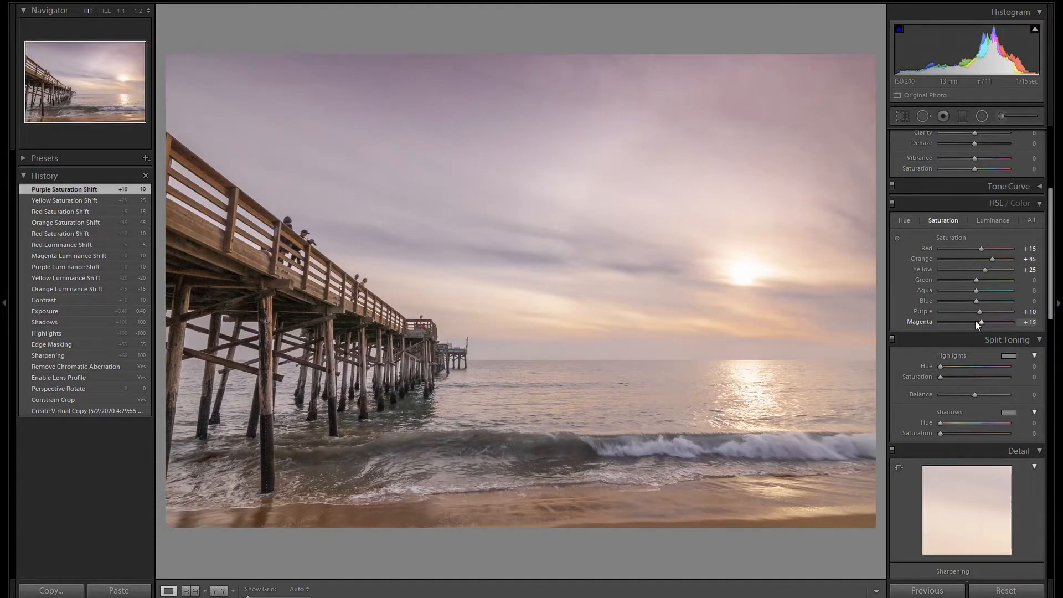
Add a Burn (Darken) graduated filter from the low sky down to the horizon, with Exposure at -0.20
{"action": "left_click", "coordinate": [964, 114]}
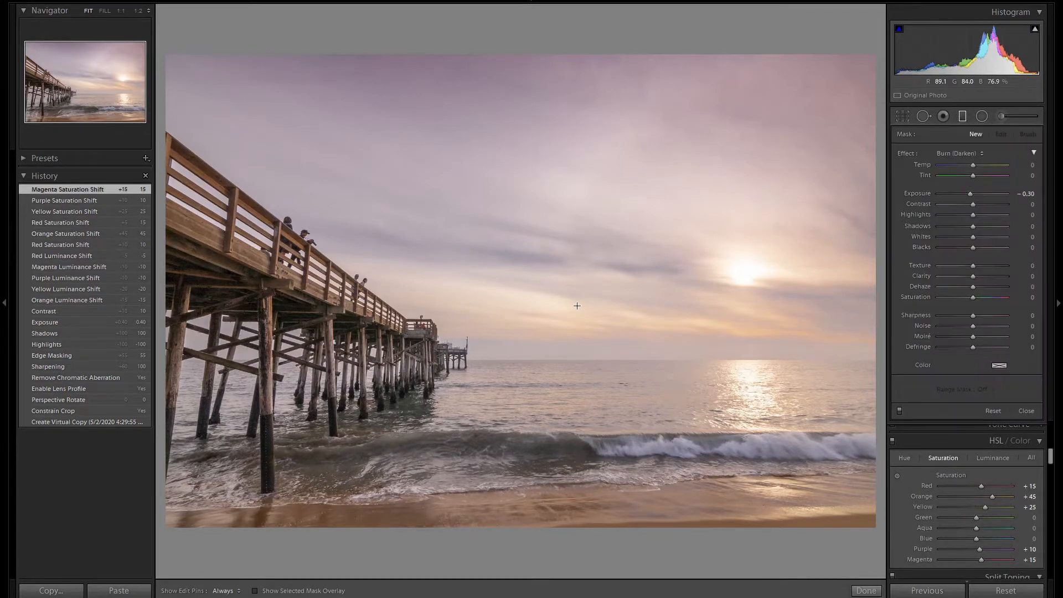
{"action": "left_click_drag", "start_coordinate": [577, 305], "coordinate": [582, 368]}
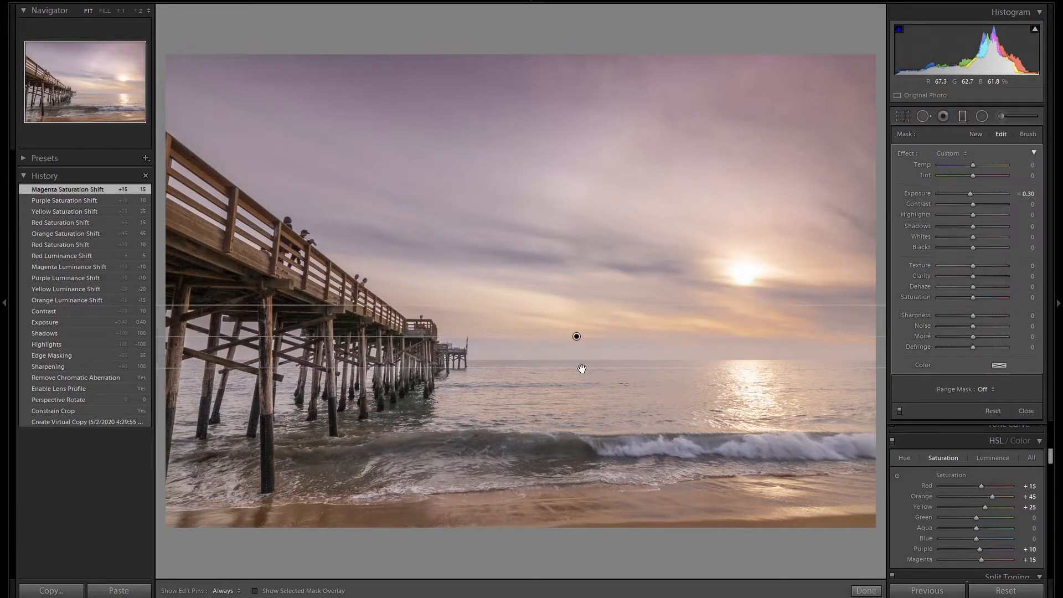
{"action": "left_click", "coordinate": [970, 195]}
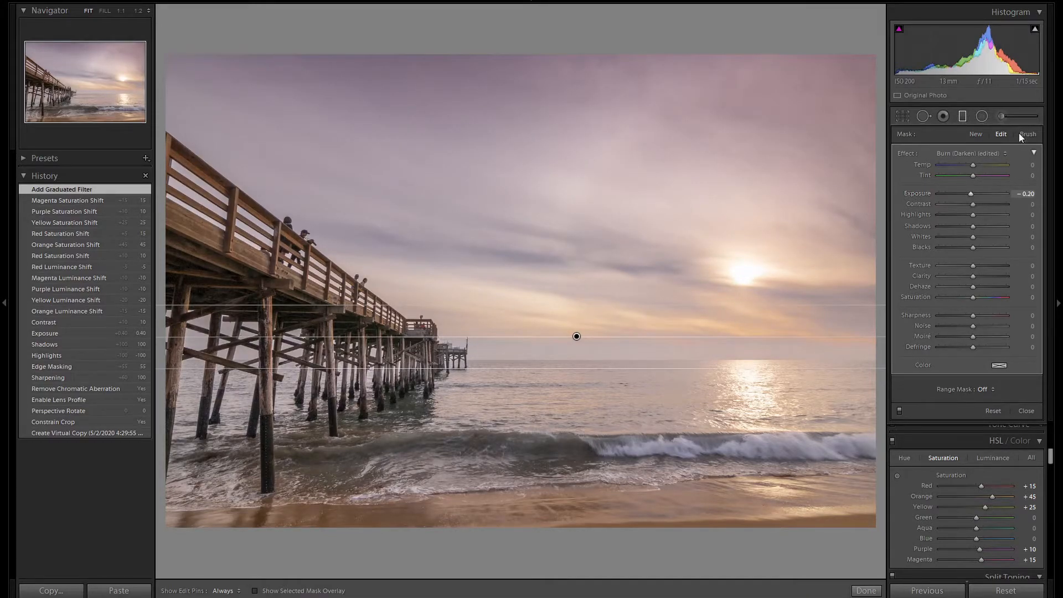
Add a second Burn (Darken) graduated filter fading down through the upper sky, with Exposure at -0.20
{"action": "left_click", "coordinate": [975, 134]}
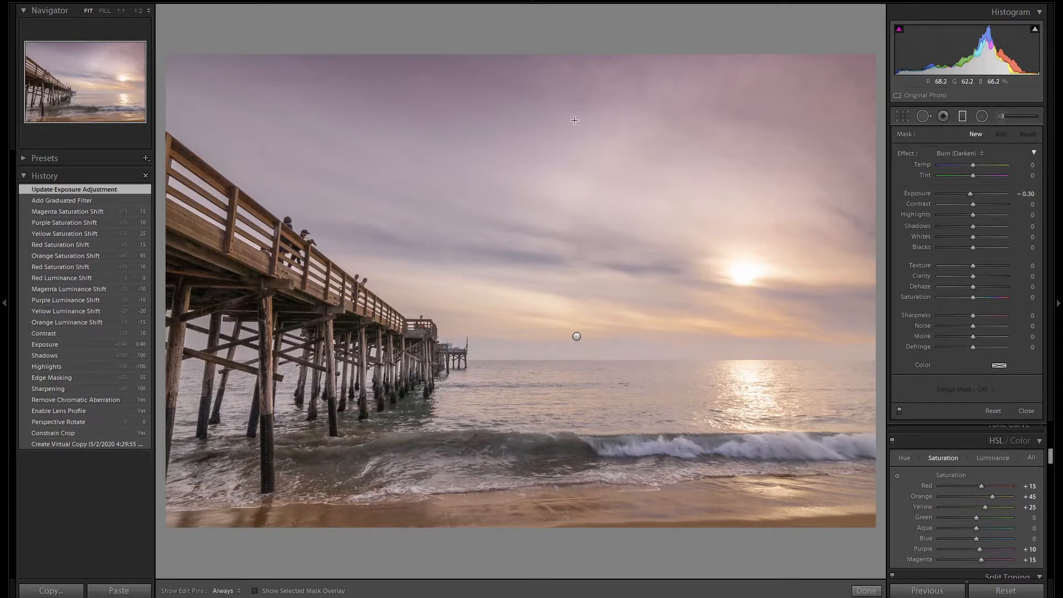
{"action": "left_click_drag", "start_coordinate": [577, 116], "coordinate": [565, 244]}
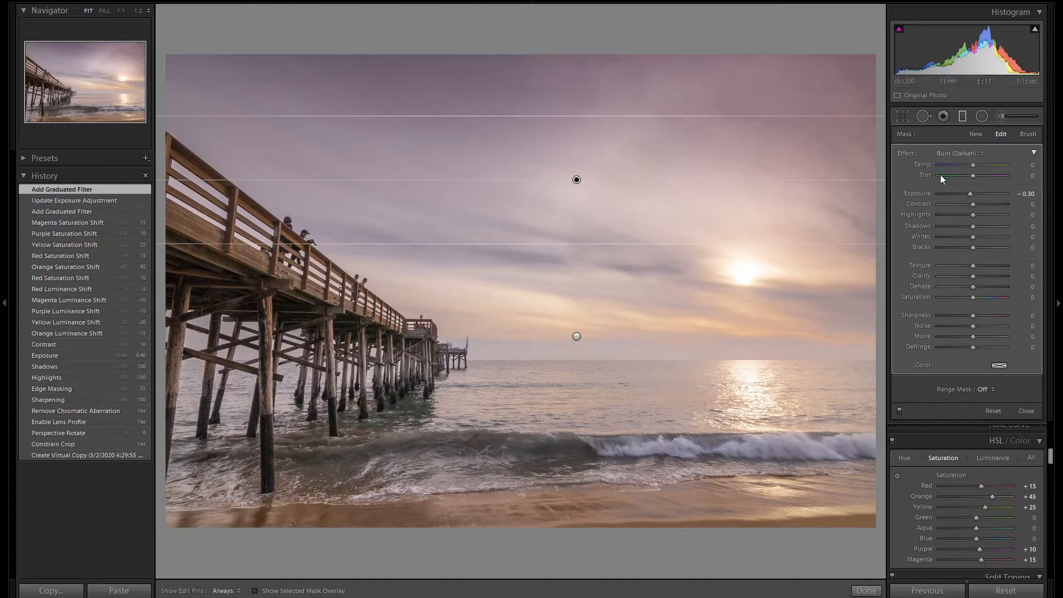
{"action": "key", "text": "Up"}
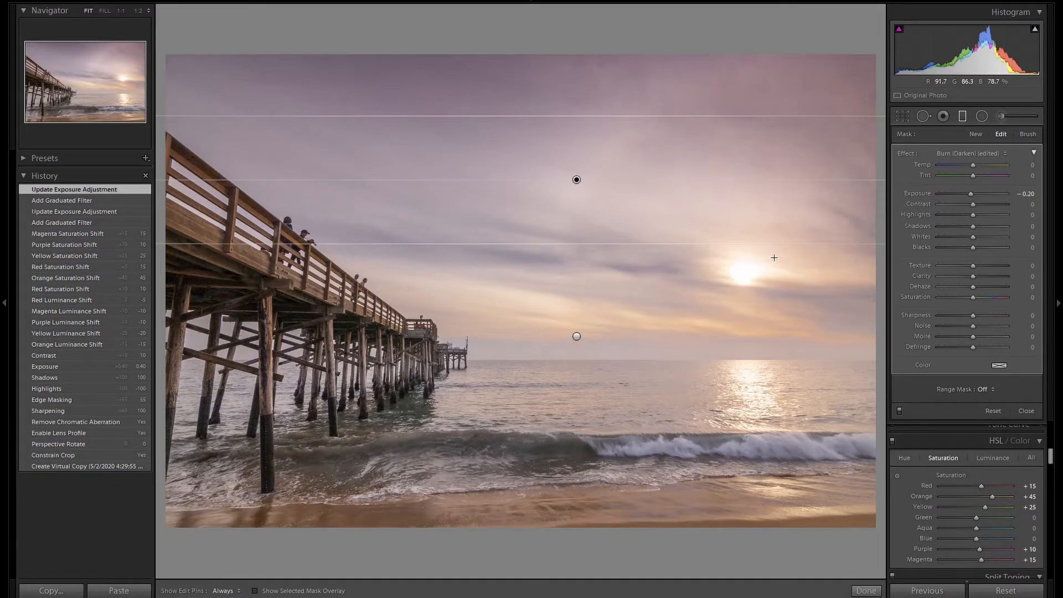
Add a Burn (Darken) radial filter as a wide, flat ellipse centred just below the sun and reaching down to the horizon
{"action": "left_click", "coordinate": [962, 116]}
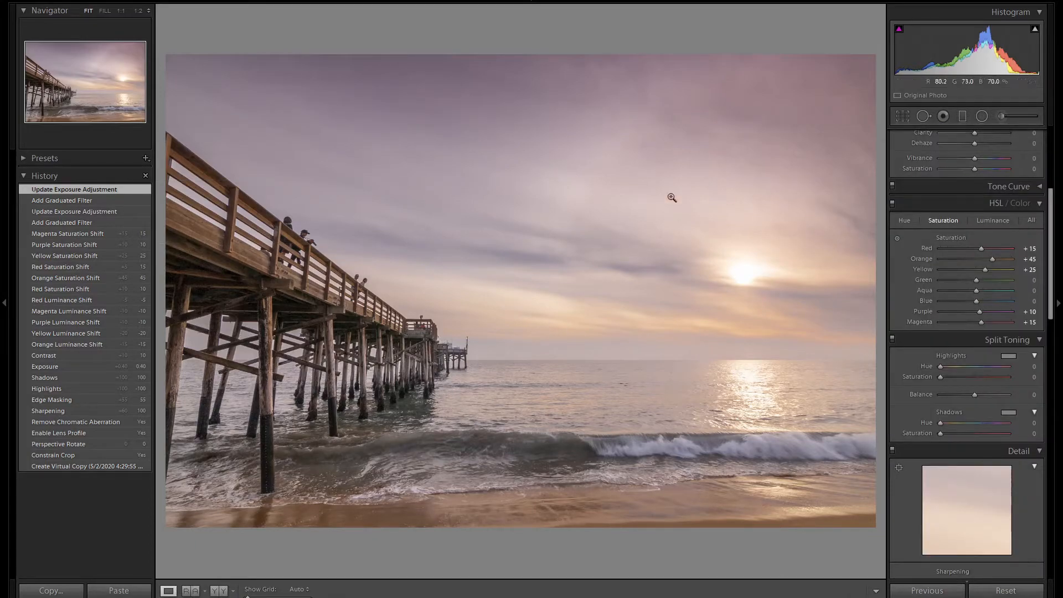
{"action": "left_click", "coordinate": [982, 117]}
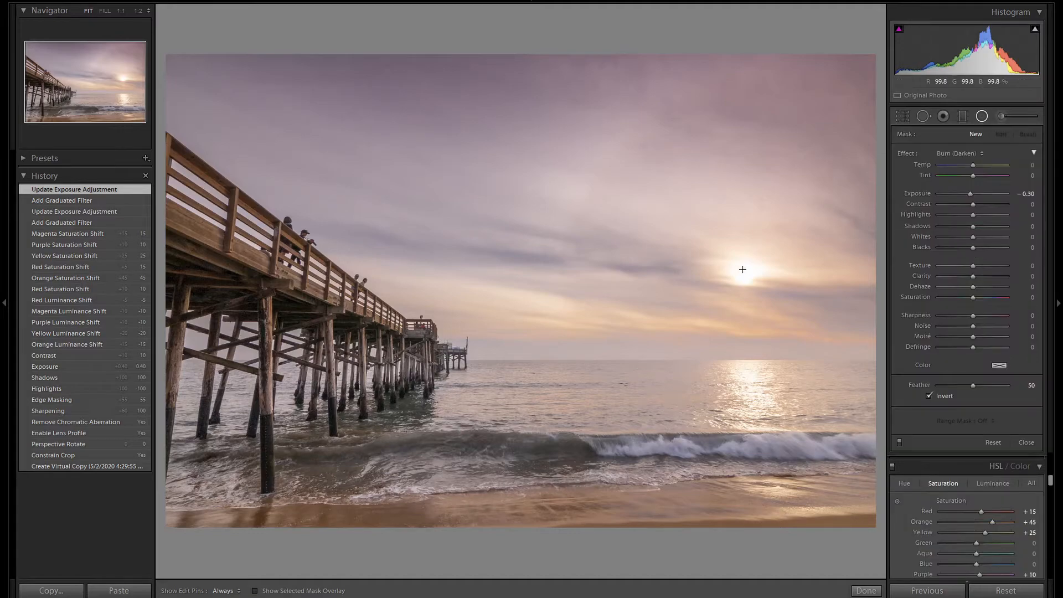
{"action": "left_click_drag", "start_coordinate": [671, 264], "coordinate": [499, 228]}
{"action": "mouse_move", "coordinate": [461, 209]}
{"action": "left_mouse_down"}
{"action": "mouse_move", "coordinate": [398, 217]}
{"action": "mouse_move", "coordinate": [369, 189]}
{"action": "left_mouse_up"}
{"action": "left_click_drag", "start_coordinate": [613, 280], "coordinate": [609, 289]}
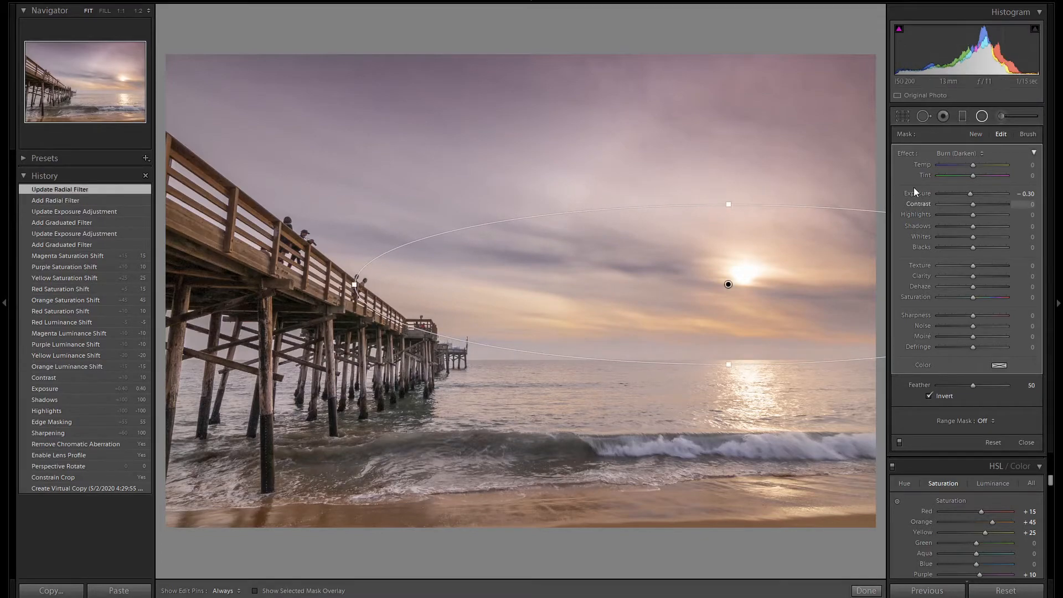
Set the radial filter's Temp to 4 and its Exposure to -0.10
{"action": "double_click", "coordinate": [916, 192]}
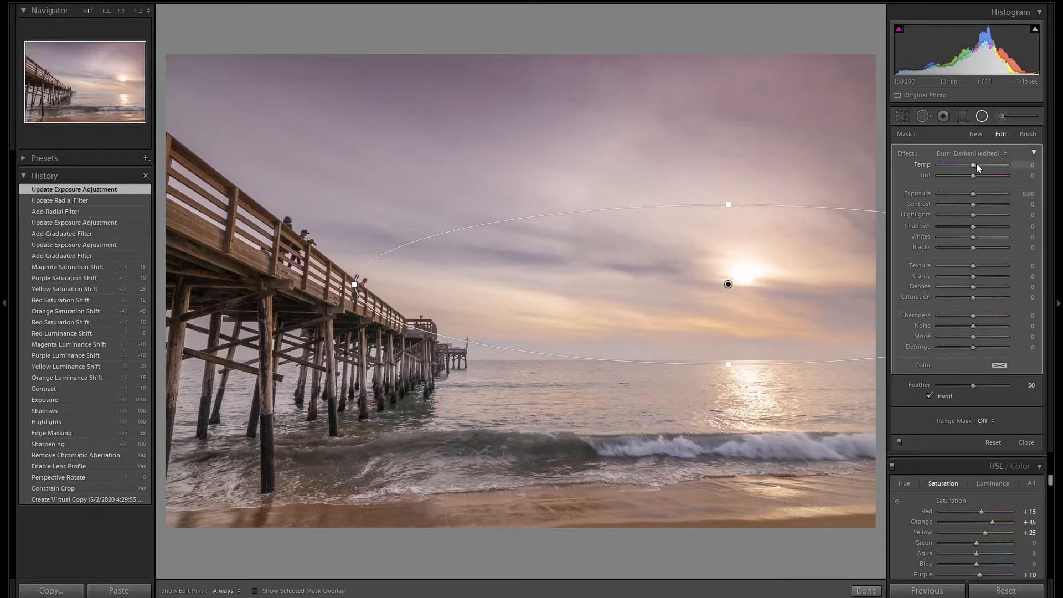
{"action": "key", "text": "Up"}
{"action": "key", "text": "Up"}
{"action": "key", "text": "Up"}
{"action": "key", "text": "Up"}
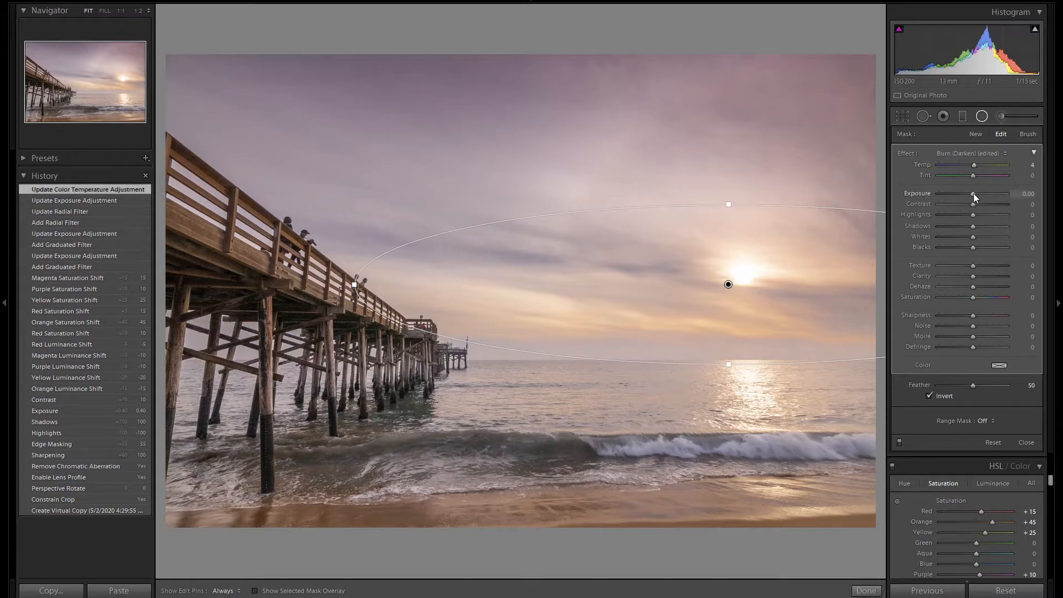
{"action": "key", "text": "Down"}
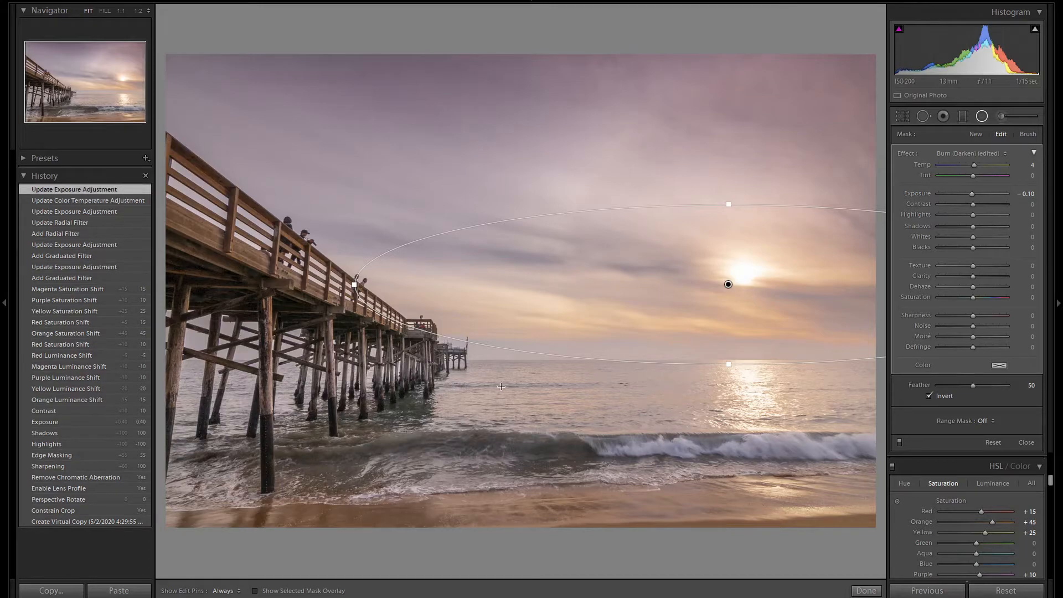
Paint a Burn (Darken) adjustment brush with Exposure -0.30 across the sea from the pier to the photo's right edge
{"action": "left_click", "coordinate": [1006, 116]}
{"action": "key", "text": "k"}
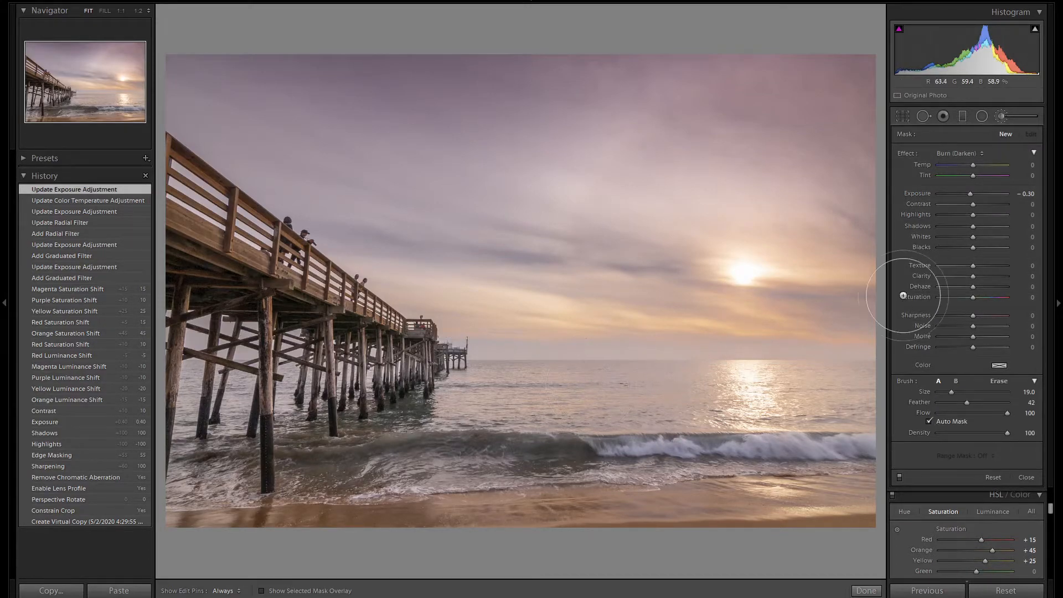
{"action": "left_click_drag", "start_coordinate": [470, 401], "coordinate": [883, 399]}
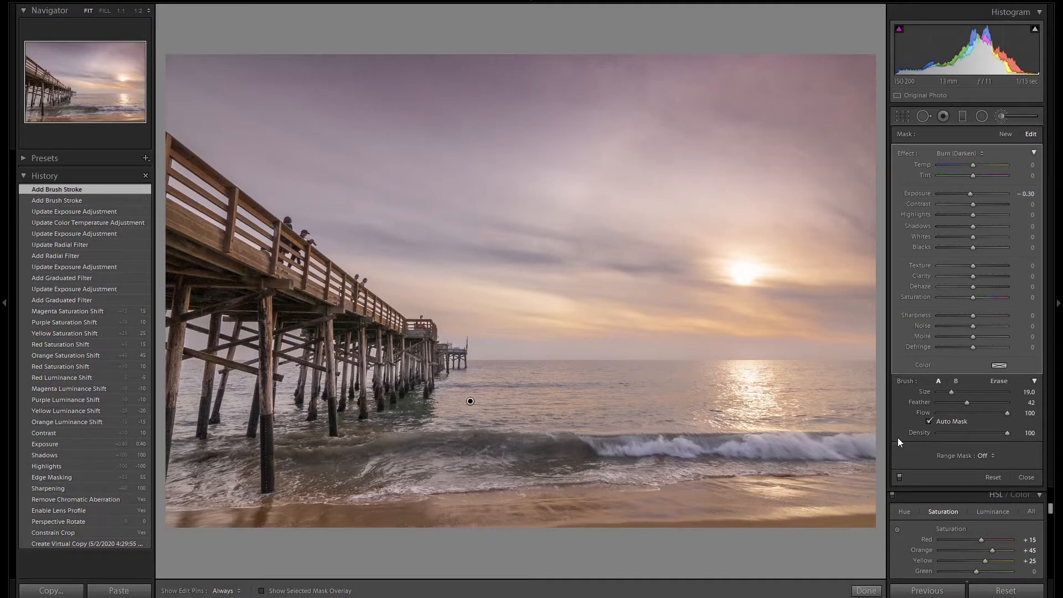
{"action": "left_click", "coordinate": [1004, 119]}
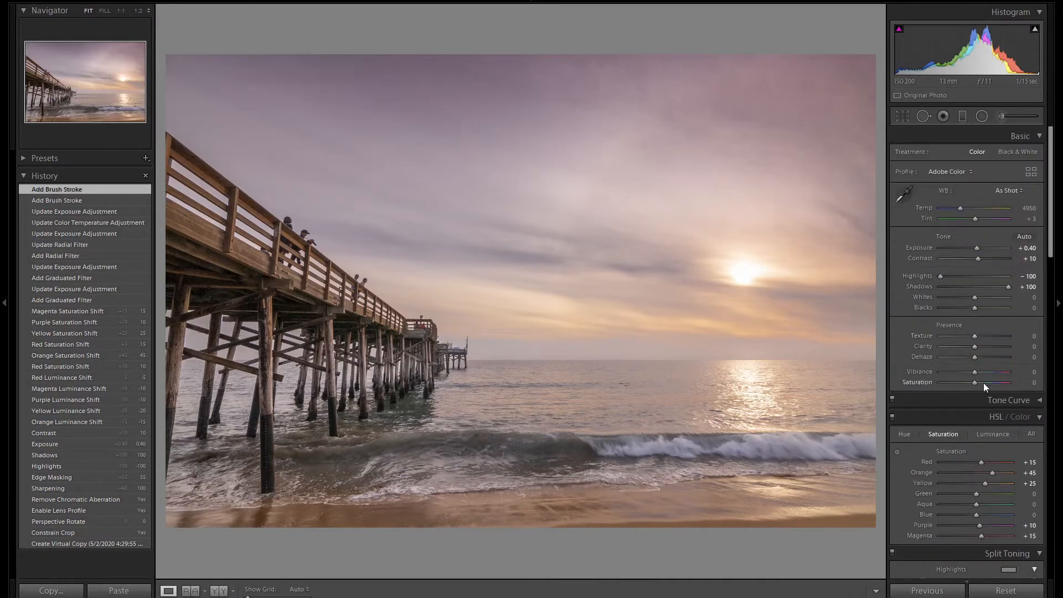
Raise the photo's overall Saturation to +20 in the Basic adjustments
{"action": "key", "text": "Up"}
{"action": "key", "text": "Up"}
{"action": "key", "text": "Up"}
{"action": "key", "text": "Up"}
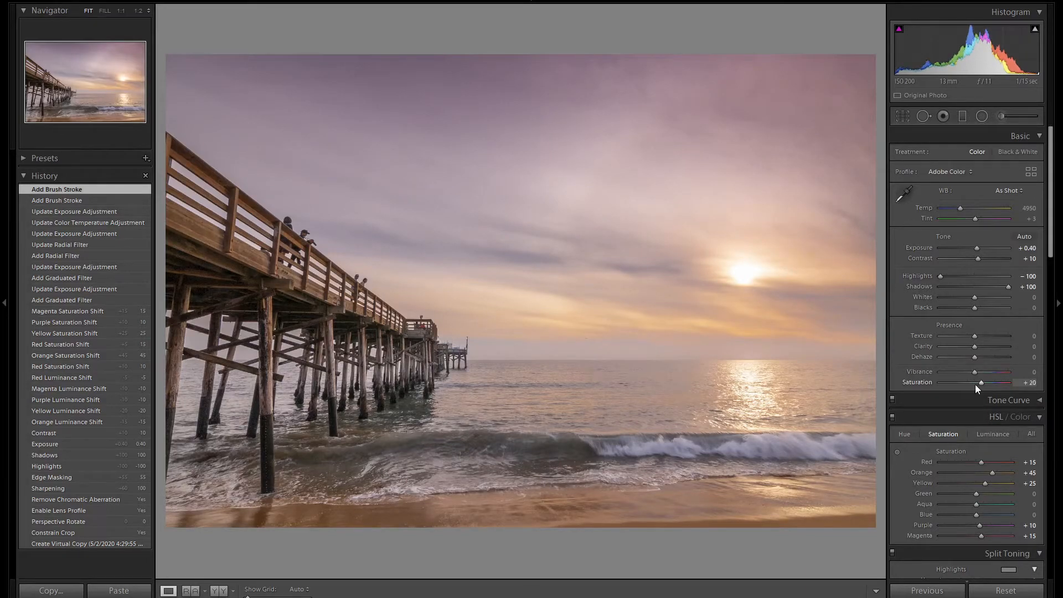
Compare the photo with the HSL color adjustments and then the graduated filters switched off and back on
{"action": "left_click", "coordinate": [892, 419]}
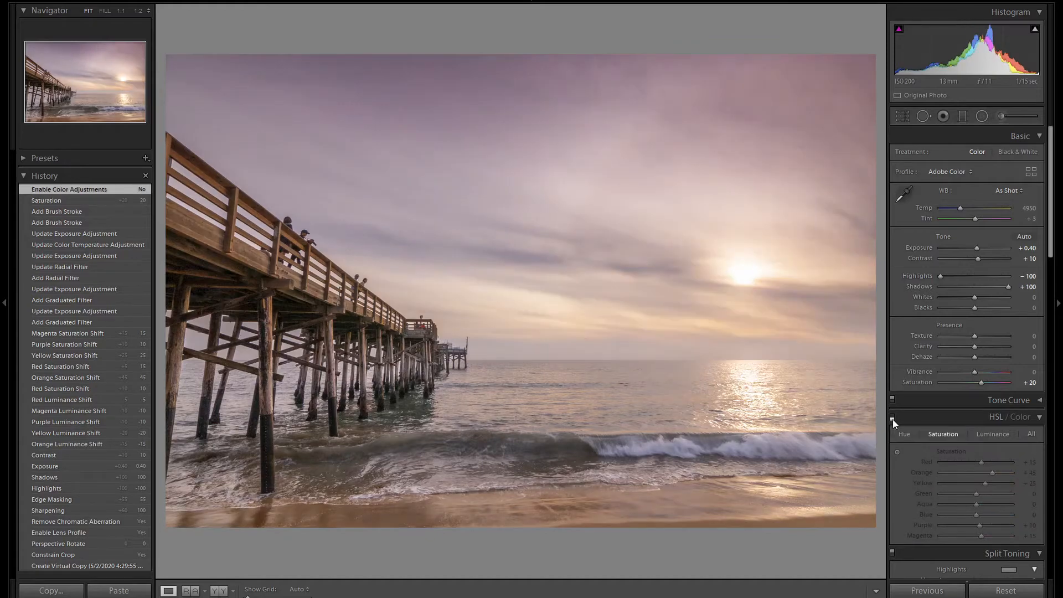
{"action": "left_click", "coordinate": [892, 419]}
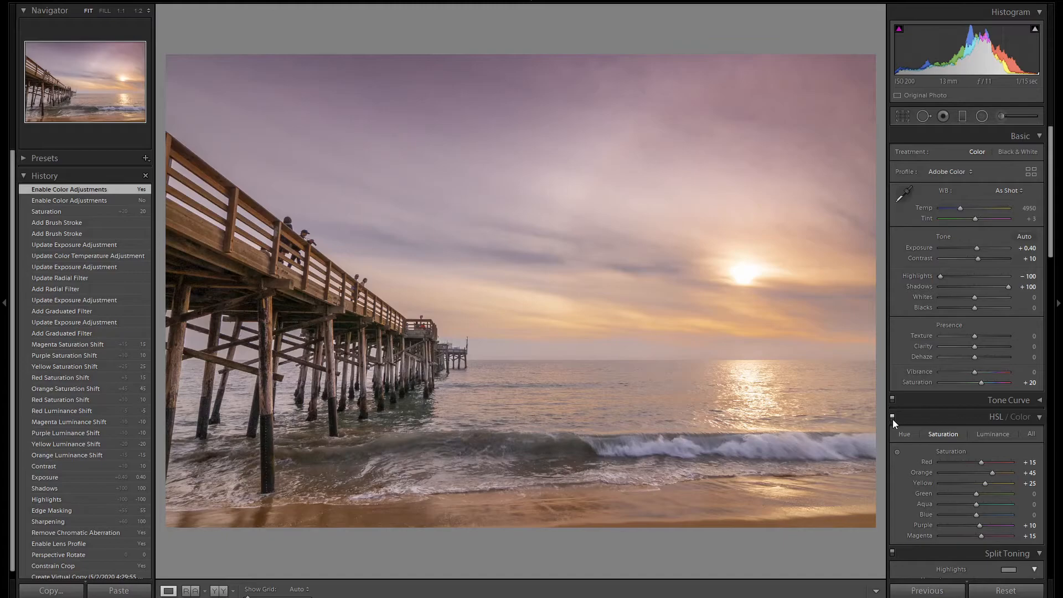
{"action": "left_click", "coordinate": [963, 116]}
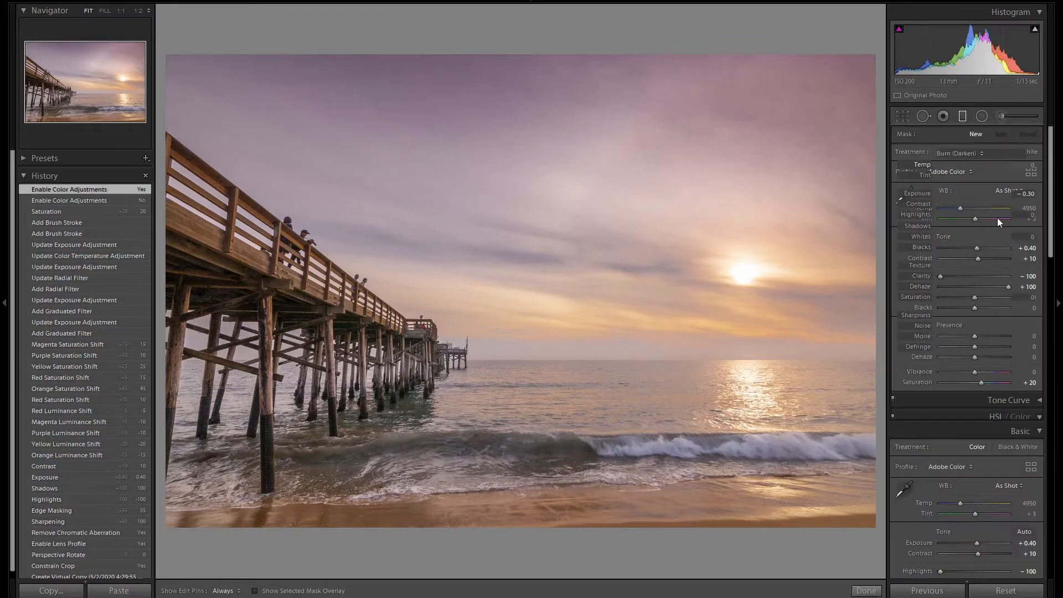
{"action": "left_click", "coordinate": [899, 410]}
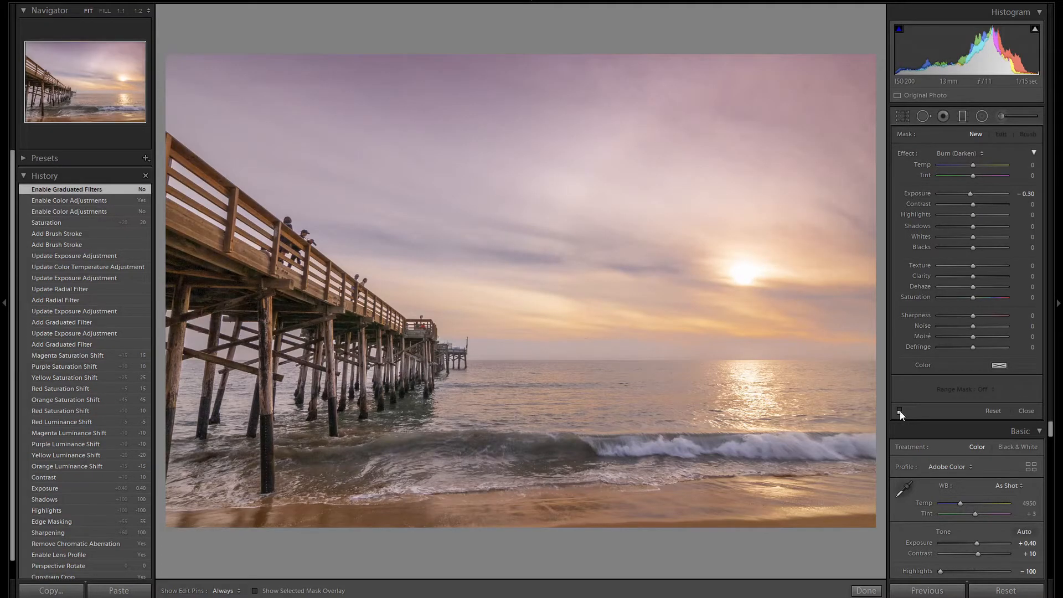
{"action": "left_click", "coordinate": [899, 410]}
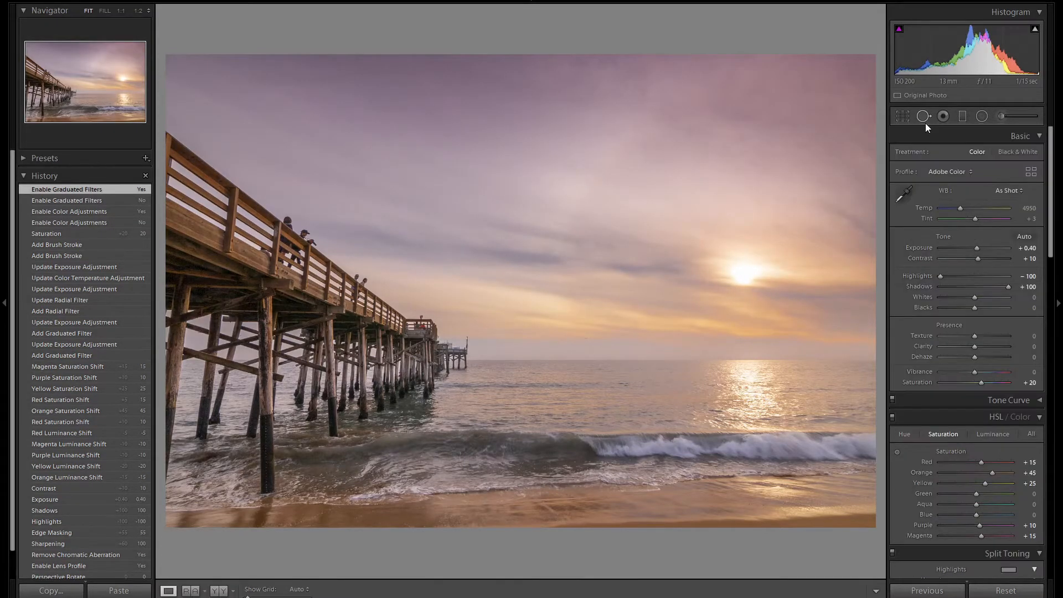
Use Spot Removal in Heal mode at size 52 with Visualize Spots to remove the dust spot just above the horizon
{"action": "left_click", "coordinate": [924, 121]}
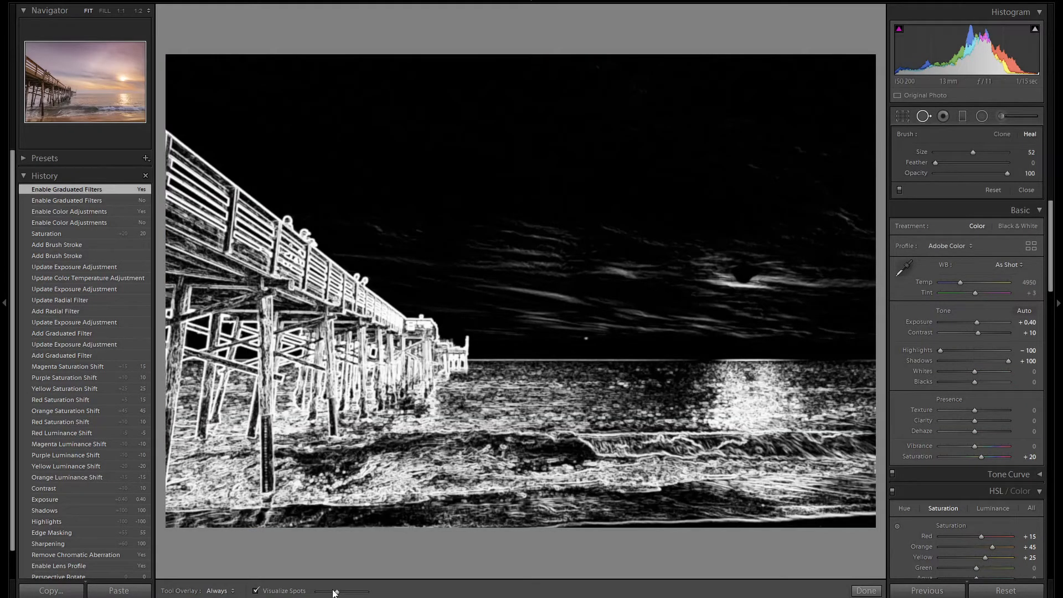
{"action": "left_click", "coordinate": [287, 591]}
{"action": "left_click", "coordinate": [288, 591]}
{"action": "key", "text": "t"}
{"action": "key", "text": "t"}
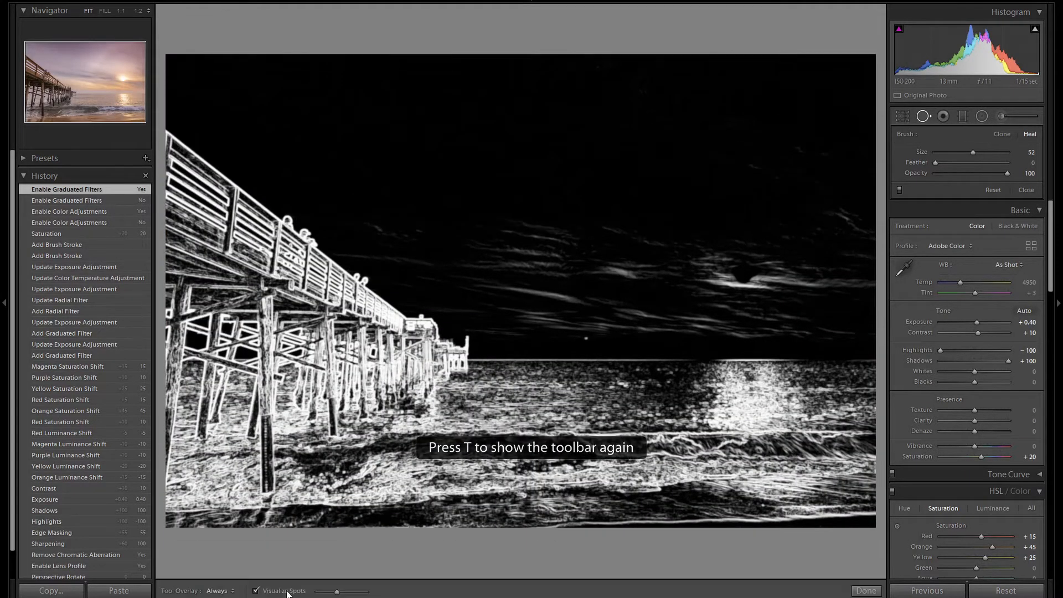
{"action": "left_click", "coordinate": [585, 338]}
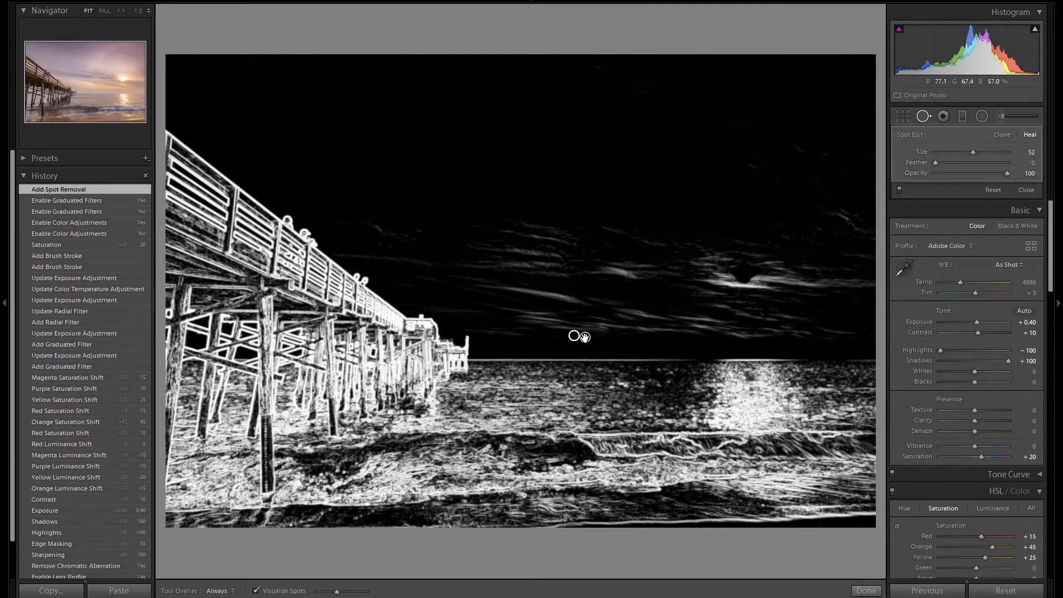
{"action": "left_click", "coordinate": [585, 337]}
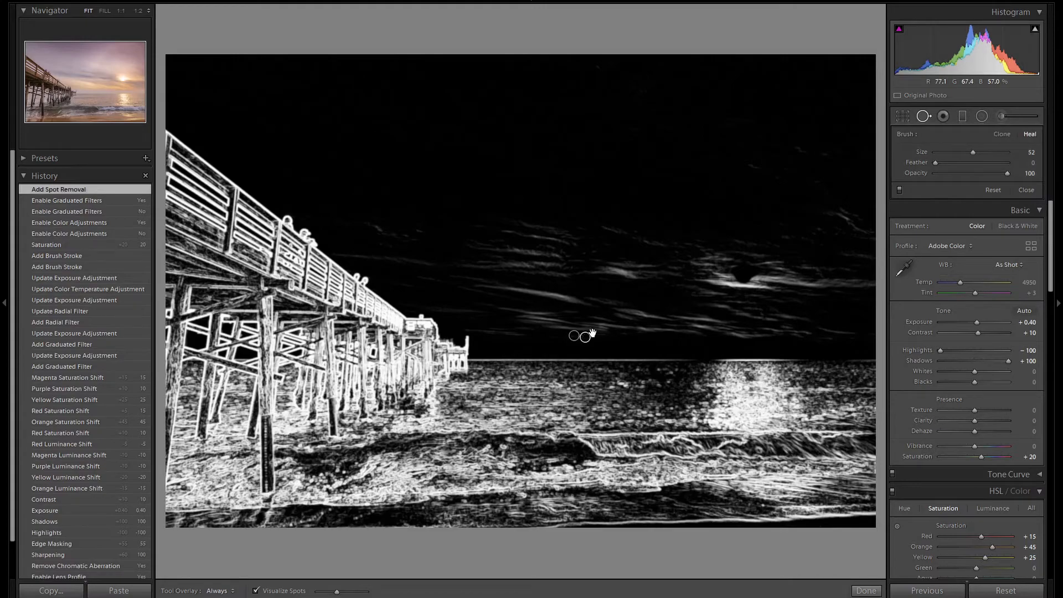
{"action": "left_click", "coordinate": [922, 117]}
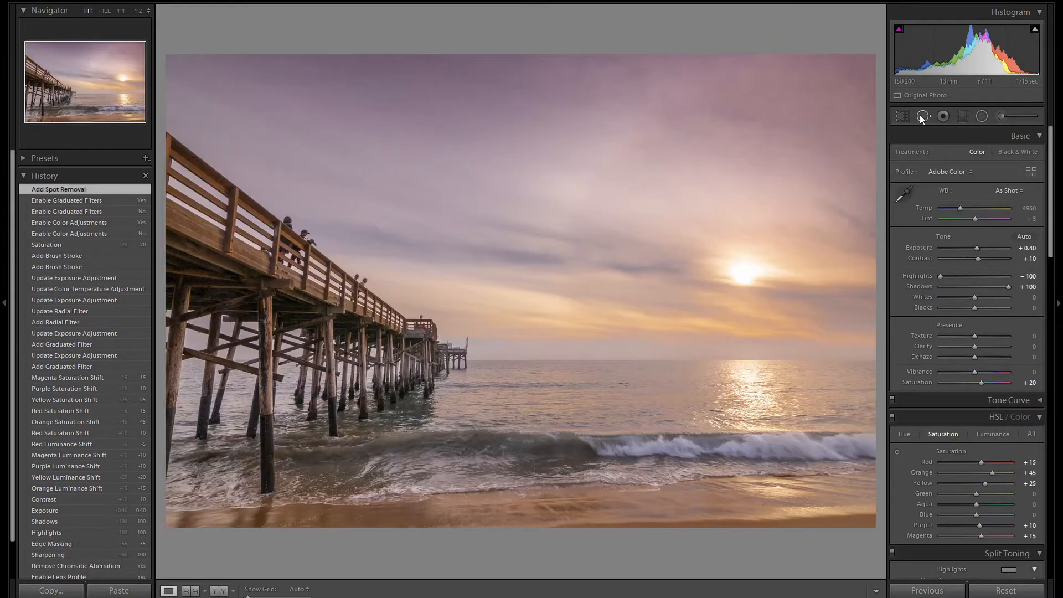